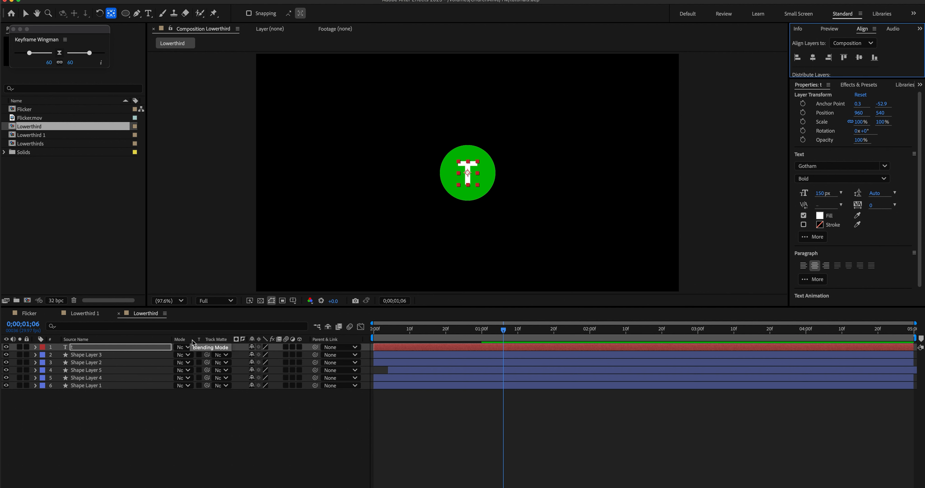
Step: Duplicate Shape Layer 4 and move the copy above all other layers
click(129, 436)
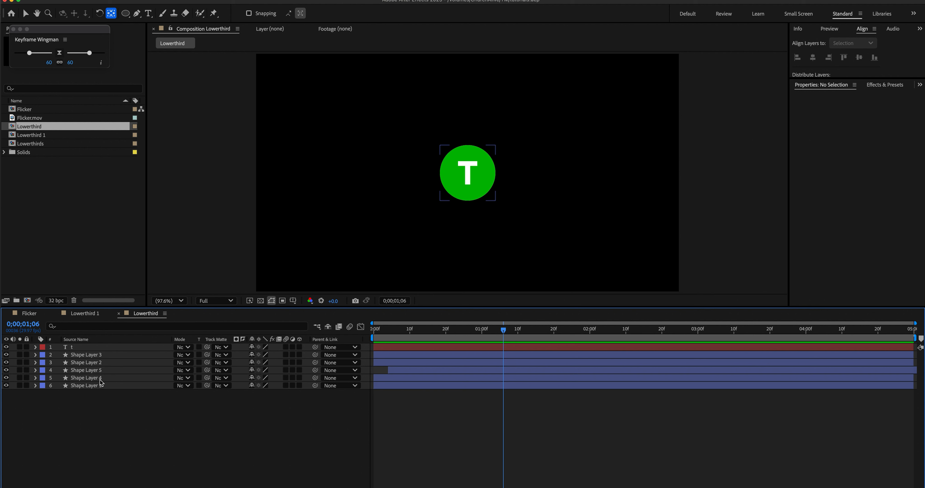
click(101, 380)
key(super+d)
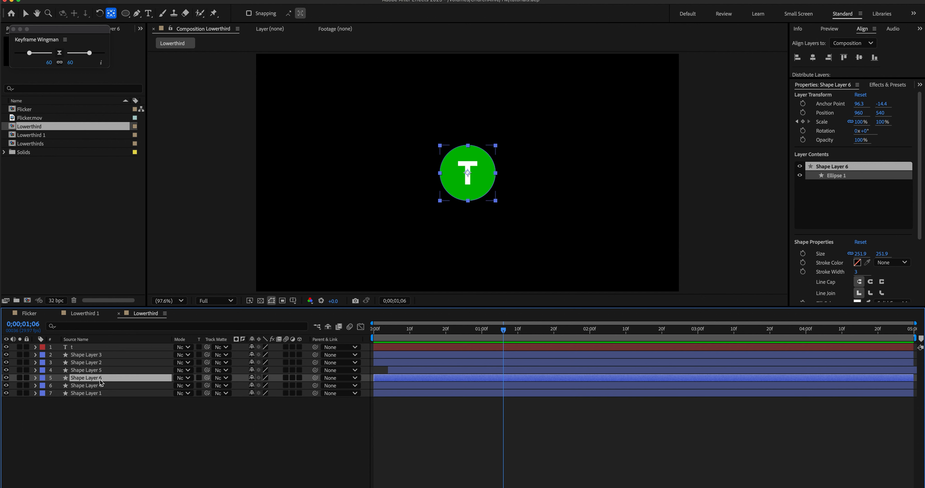
drag(102, 381, 102, 348)
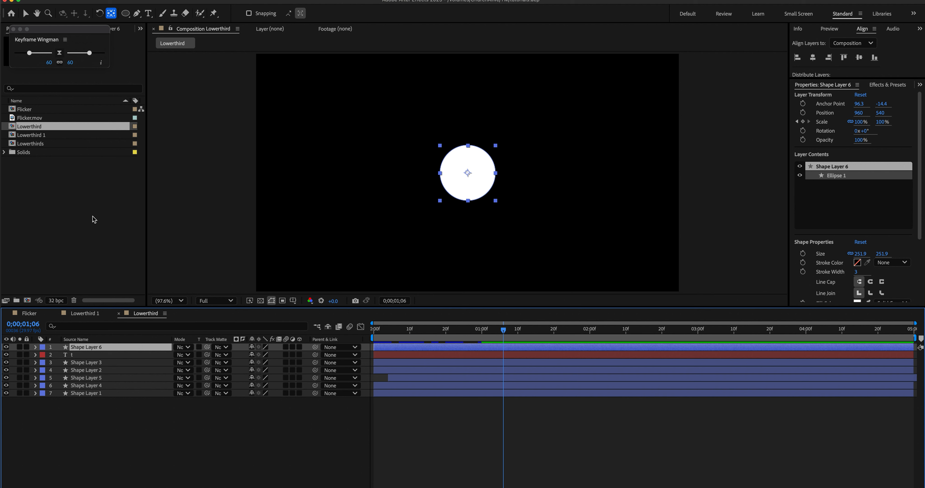
Step: Remove the fill from the duplicated circle and give it a solid-color stroke
click(26, 14)
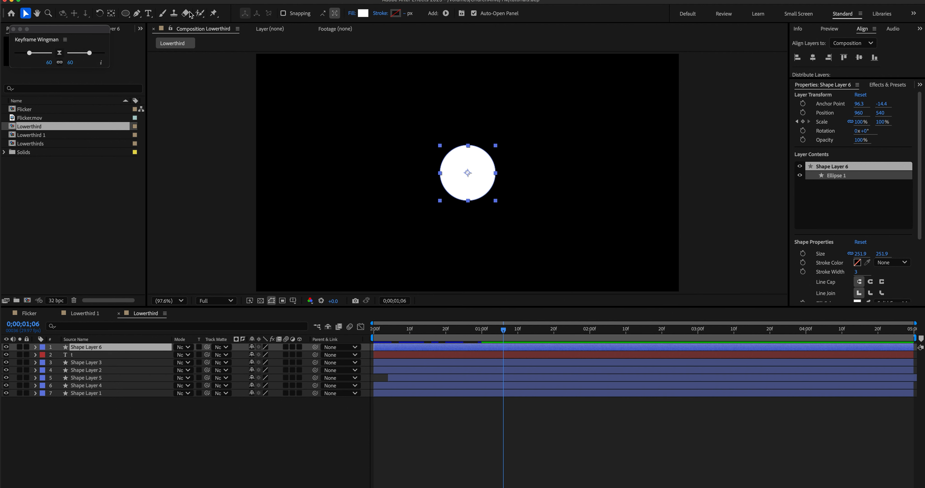
click(353, 15)
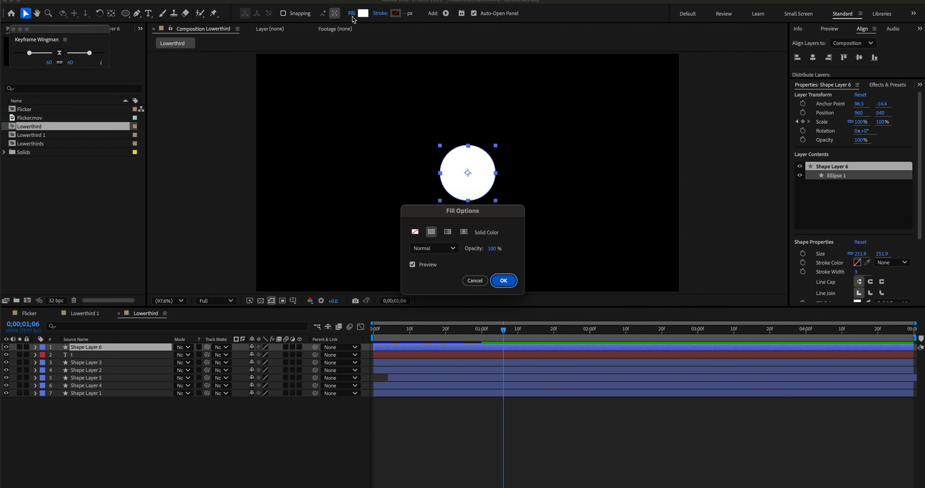
click(416, 233)
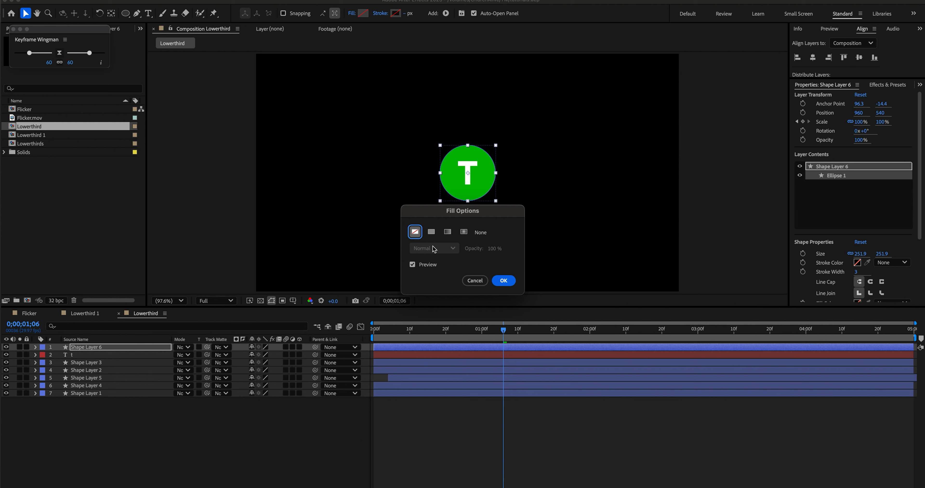
click(504, 281)
click(381, 14)
click(431, 232)
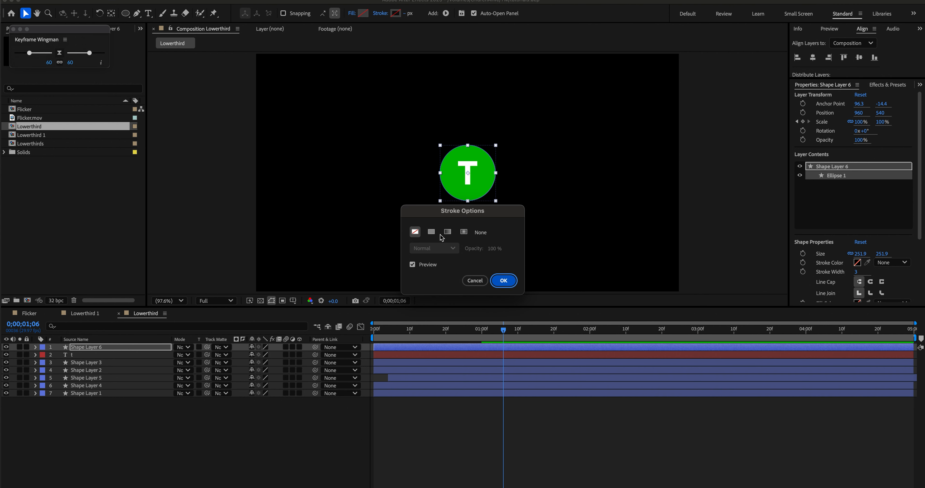
click(501, 280)
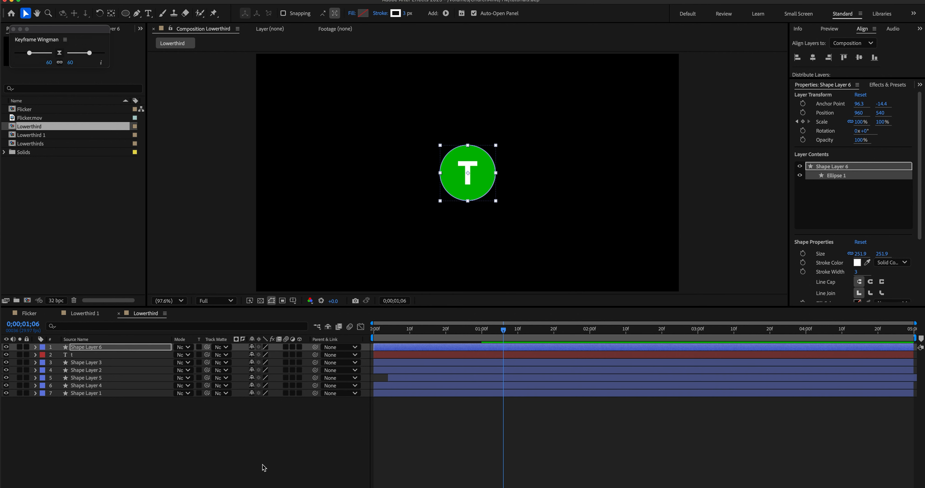
Step: Set the outlined circle's scale to 70% at 0;00;01;06
key(u)
drag(265, 355, 251, 355)
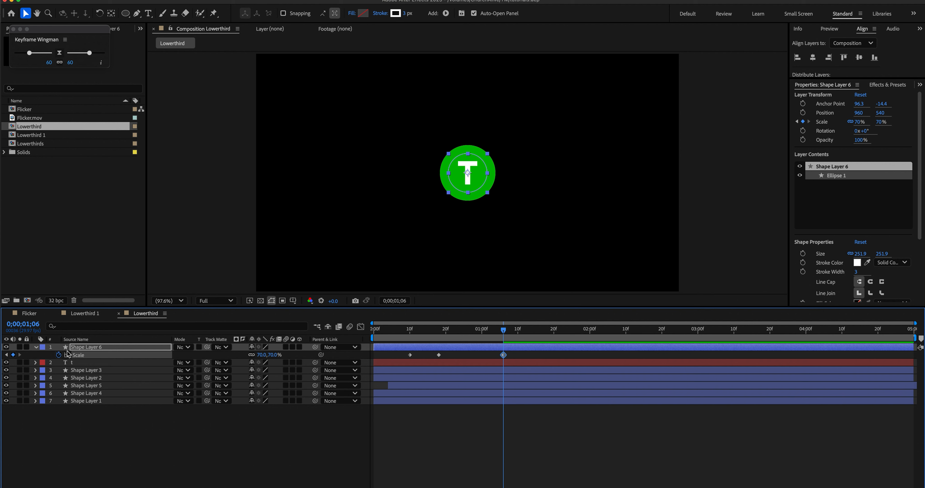
click(36, 348)
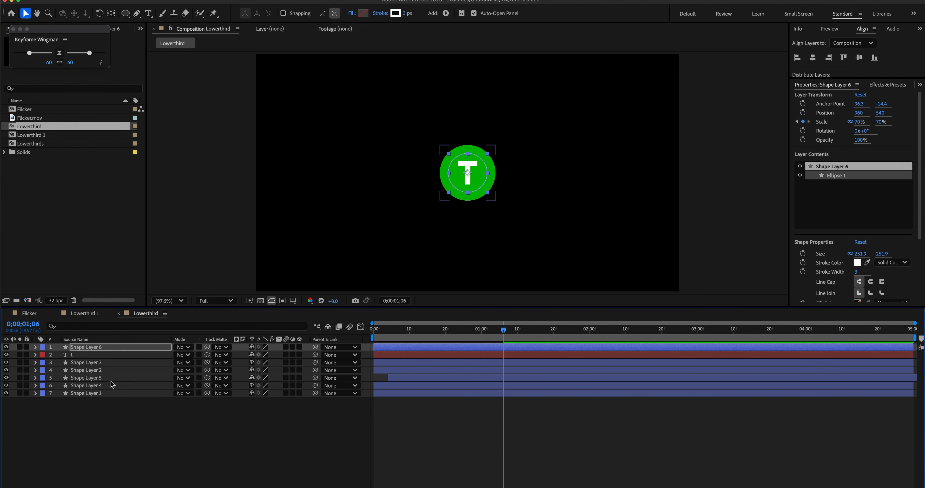
Step: Duplicate Shape Layer 4 again, place the copy directly above the t text layer and rename it Matte T
click(97, 386)
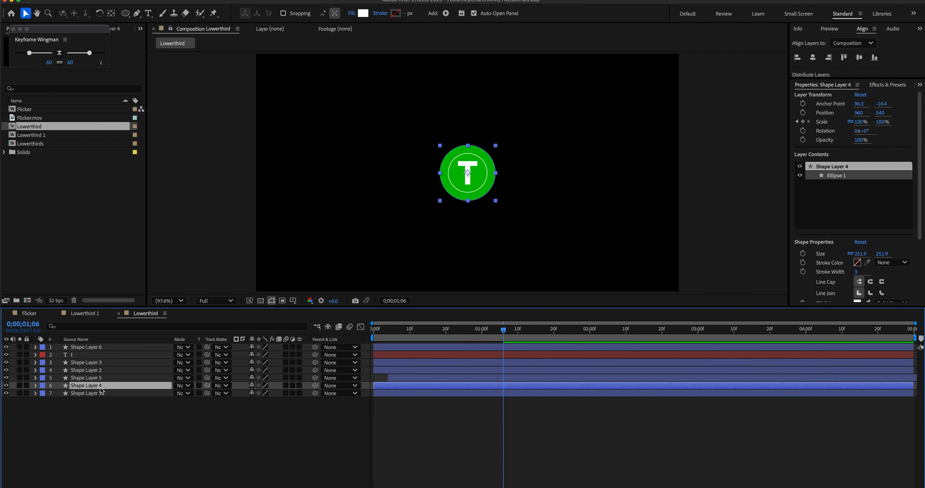
key(super+d)
drag(92, 389, 95, 355)
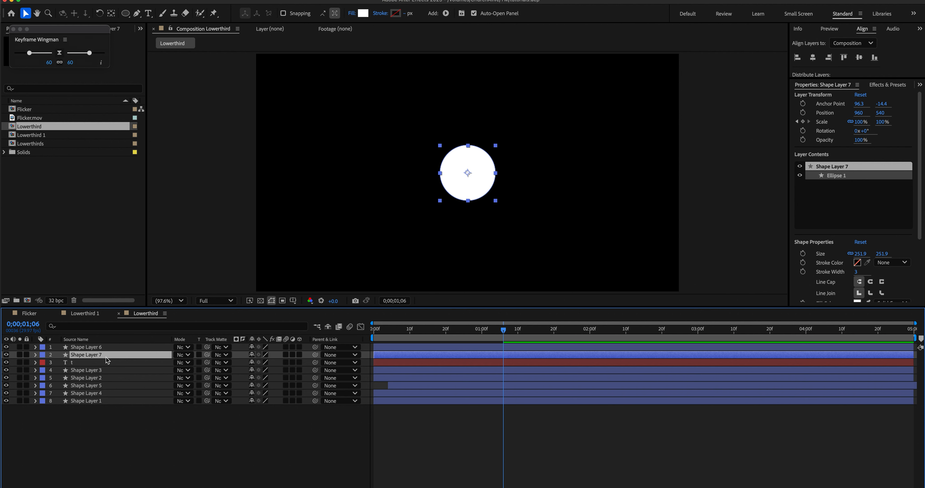
key(Return)
text(Mat)
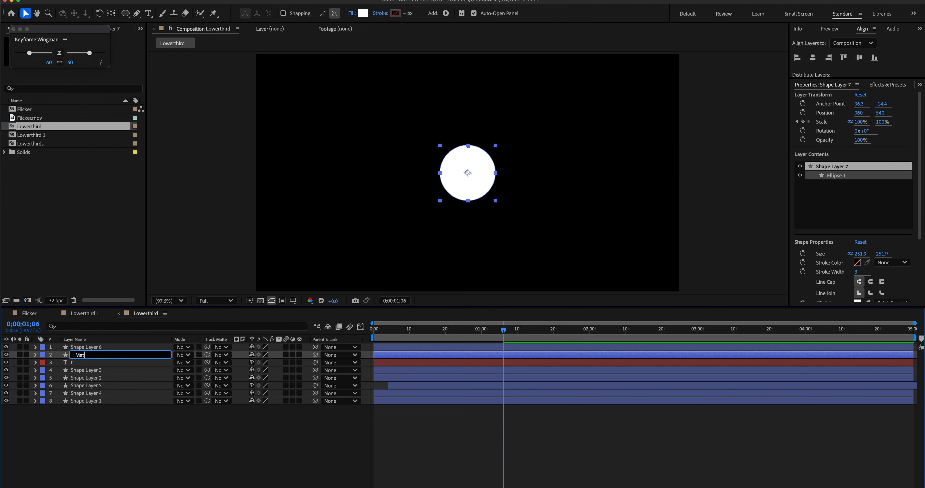
text(te T)
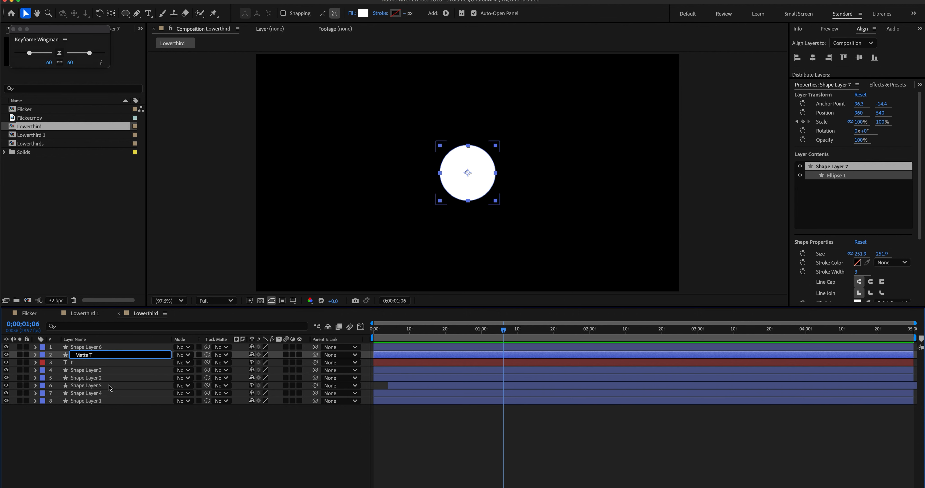
click(128, 463)
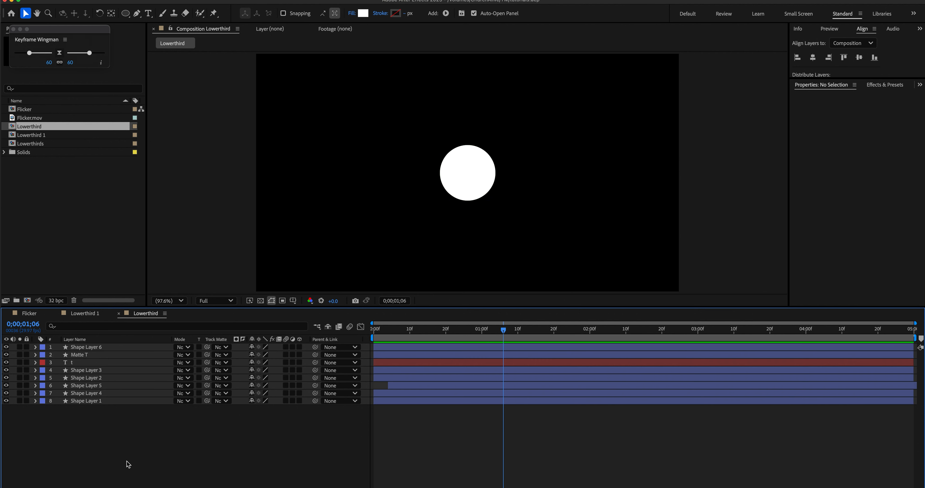
Step: Assign Matte T as the track matte of the t text layer and preview the animation from the start
click(225, 363)
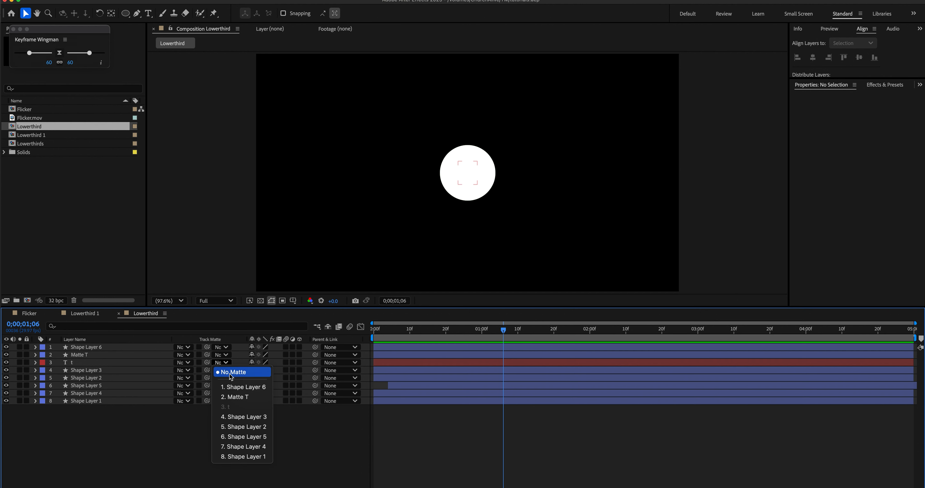
click(234, 398)
key(Home)
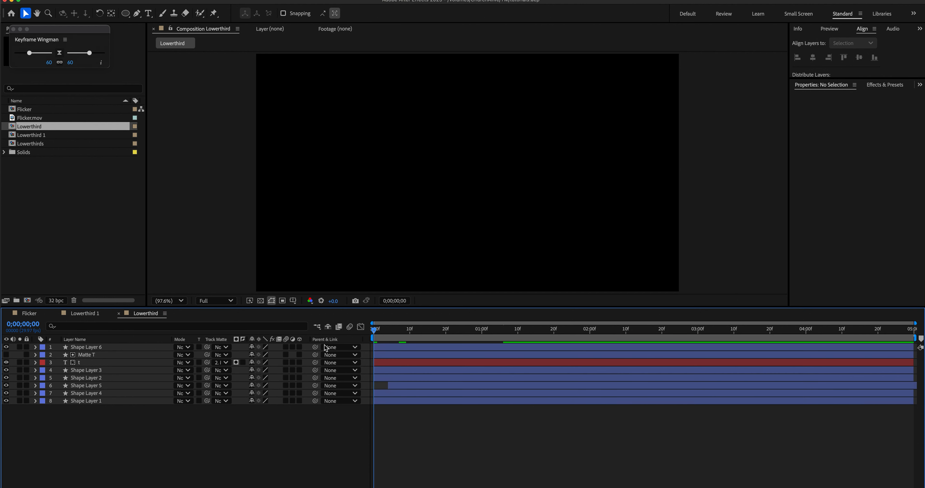
key(space)
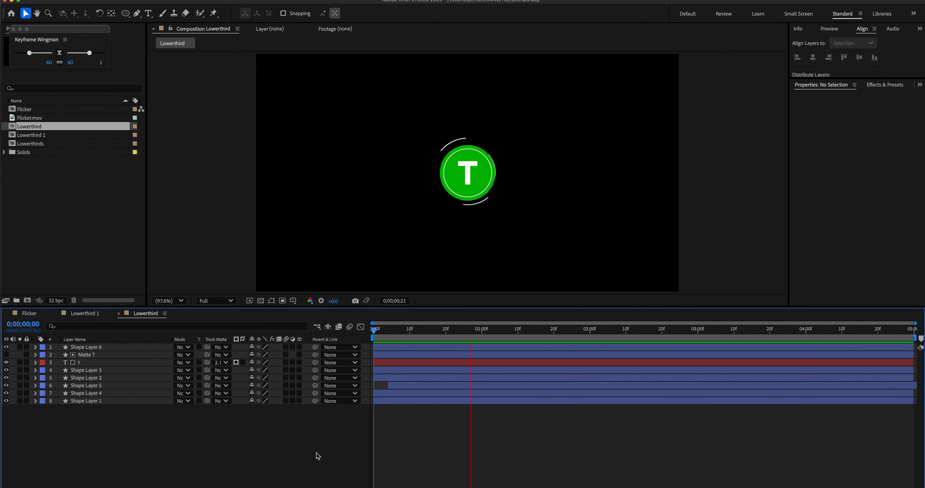
key(space)
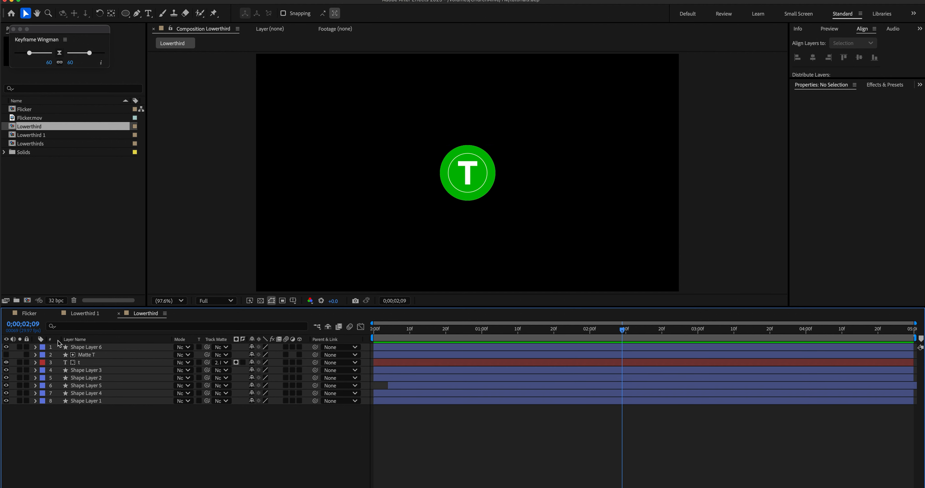
Step: Delete Shape Layer 6's last scale keyframe and set its scale to 65% at the 0;00;00;18 keyframe
drag(377, 333, 483, 336)
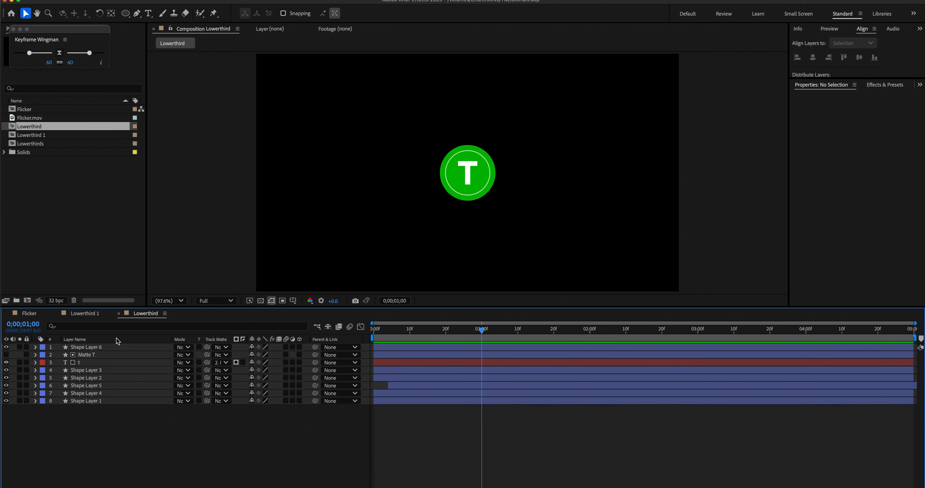
click(101, 348)
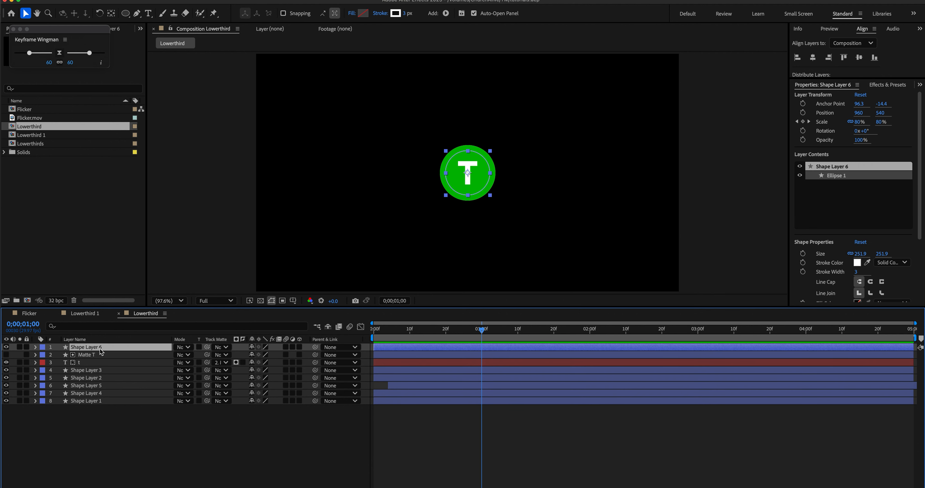
key(u)
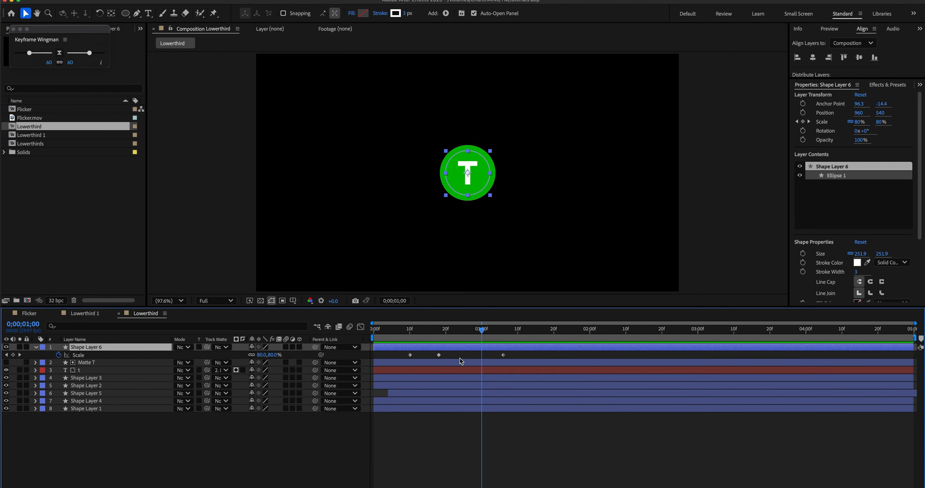
click(503, 355)
key(Delete)
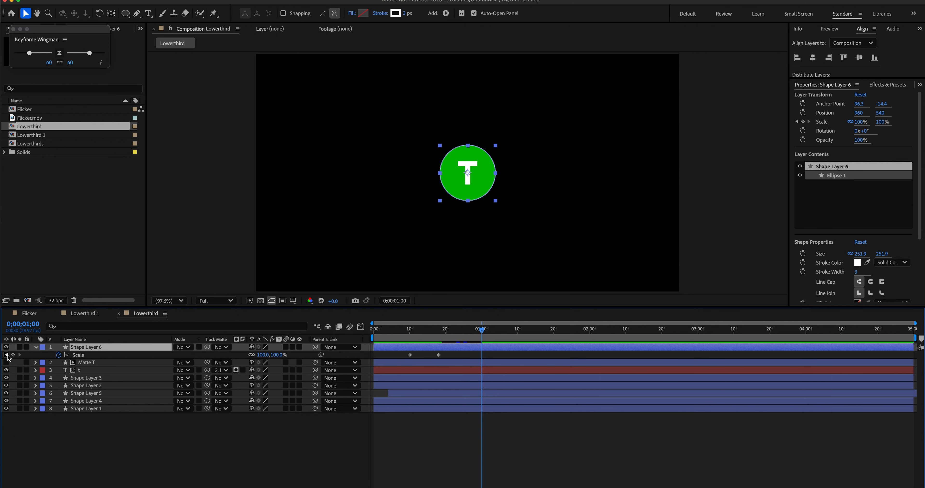
click(6, 355)
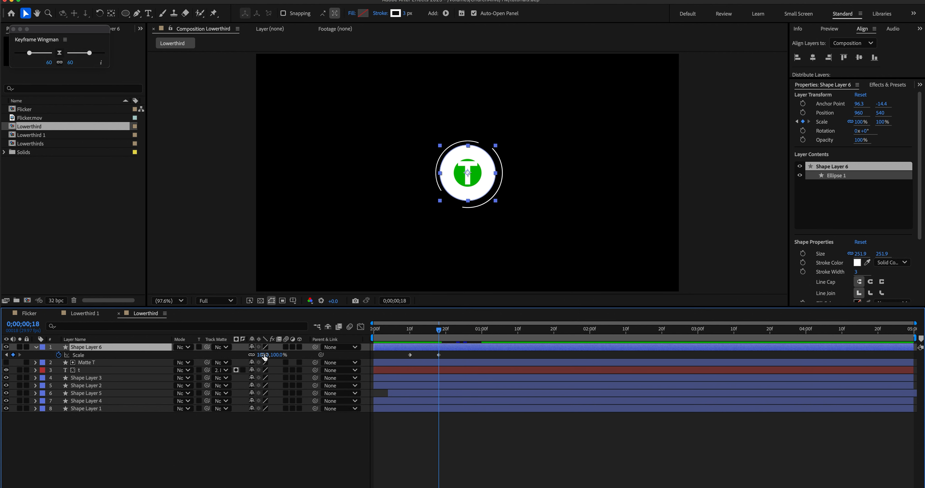
drag(265, 357, 248, 355)
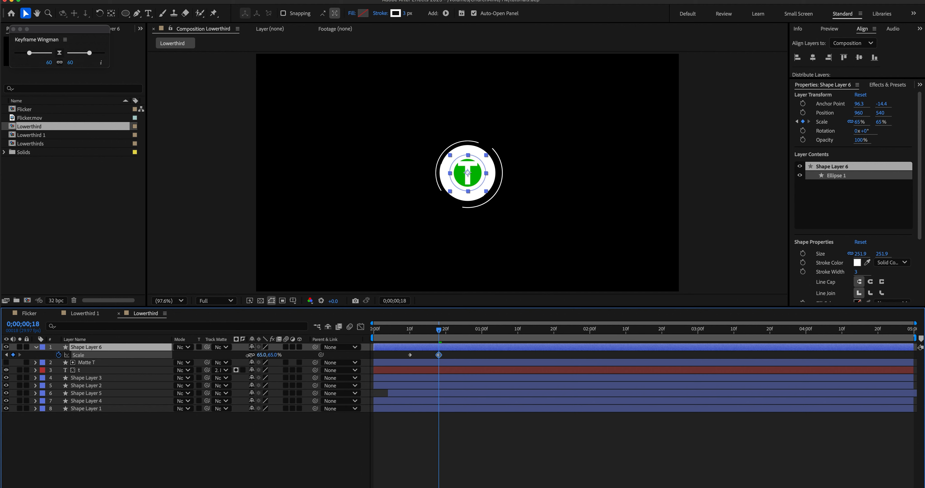
Step: Preview the outlined circle's revised scale animation from the start of the composition
key(Home)
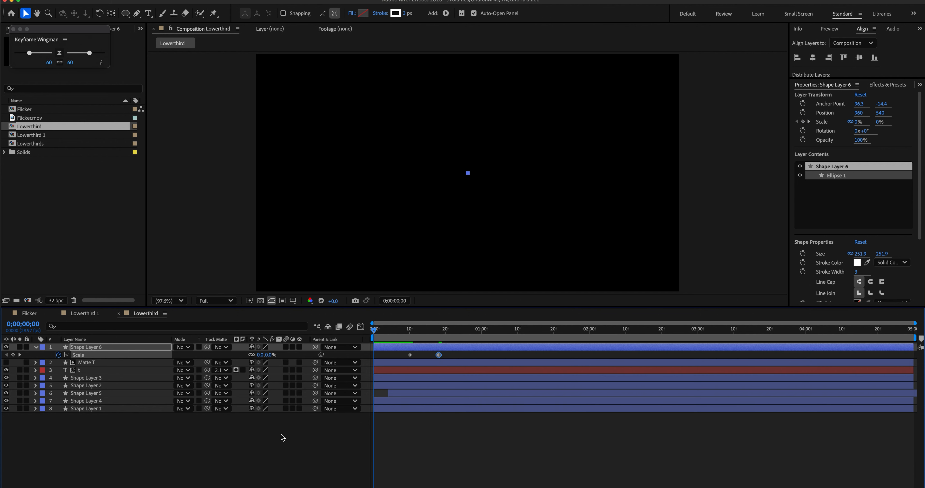
key(space)
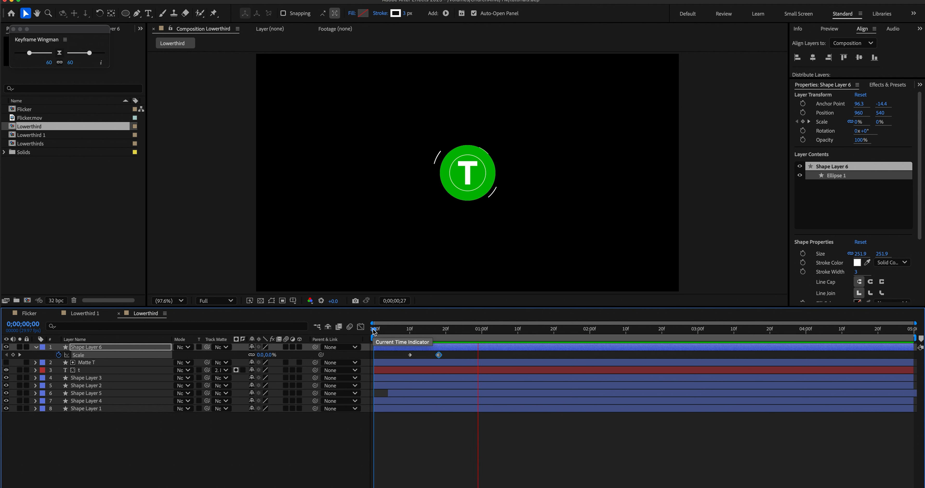
key(space)
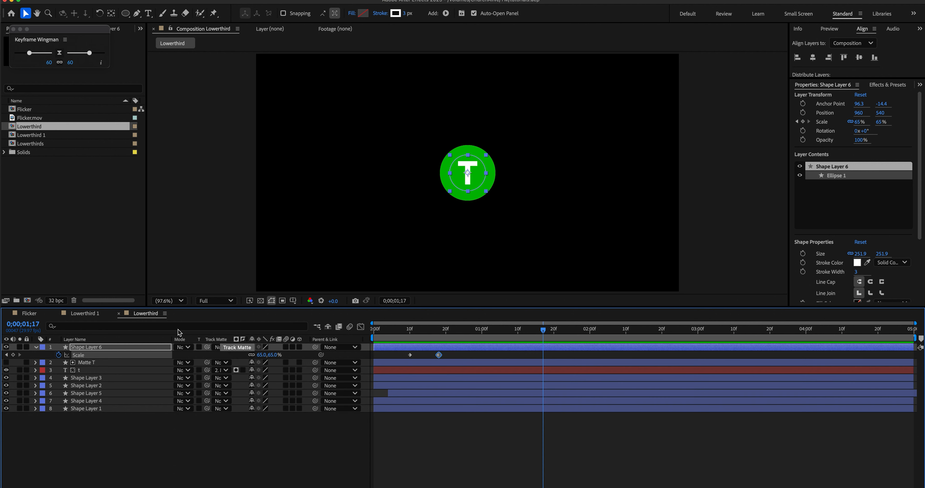
click(37, 348)
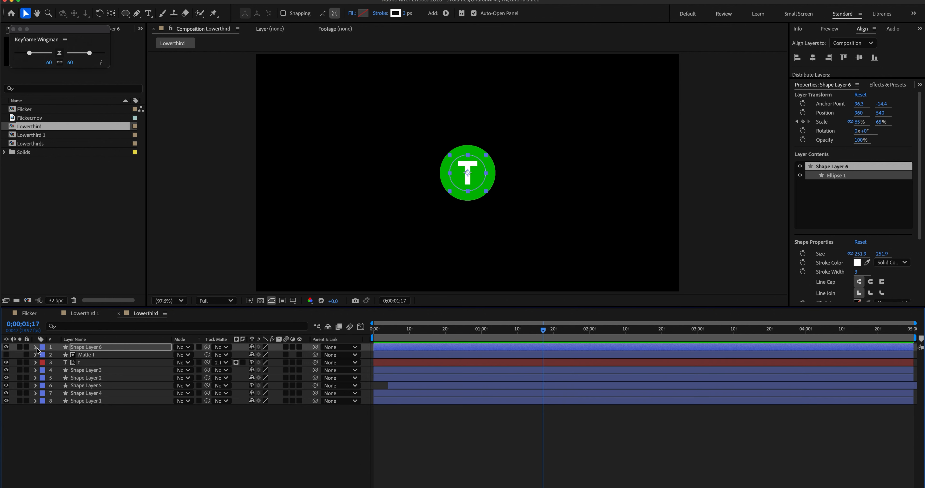
click(309, 444)
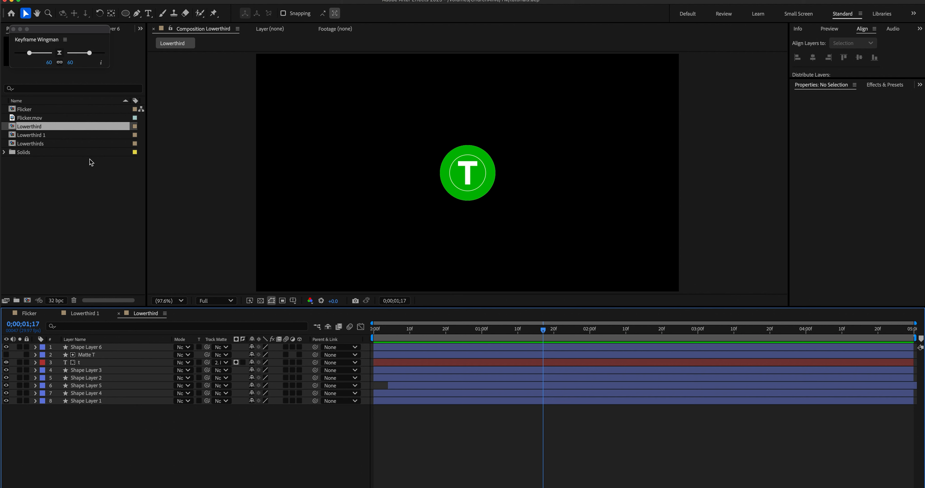
Step: Draw a straight horizontal line with the Pen tool from the circle's right edge to near the frame's right edge and centre it vertically in the composition
click(136, 15)
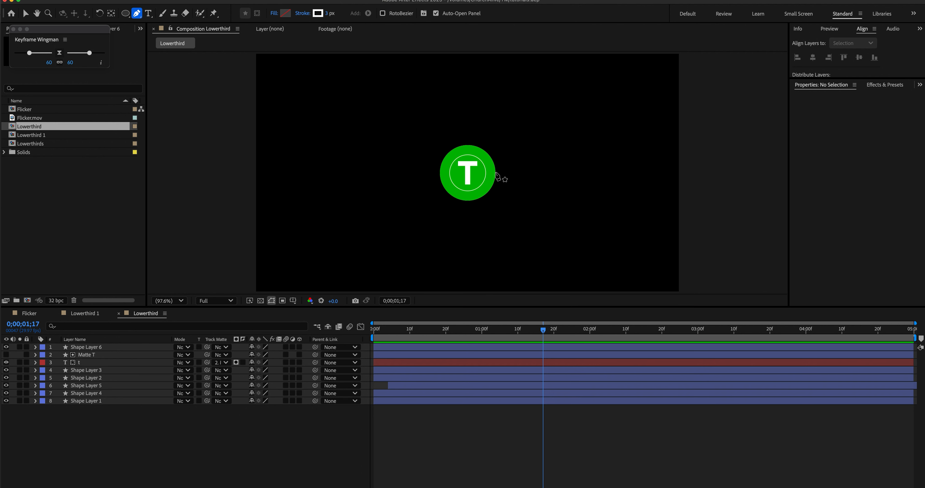
click(496, 172)
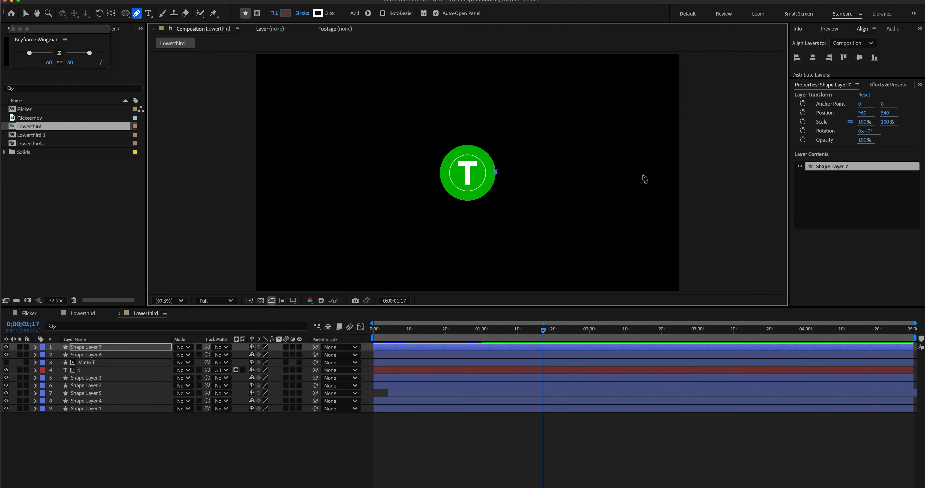
click(673, 171)
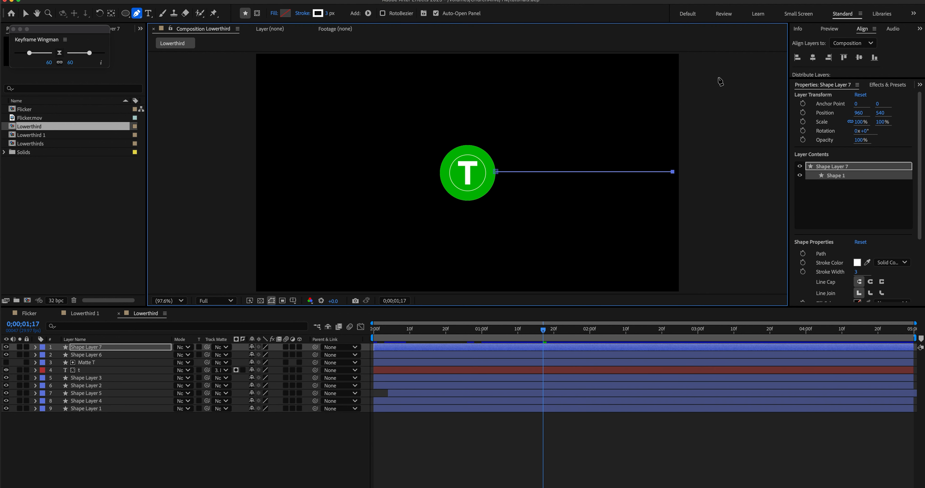
click(814, 57)
key(super+z)
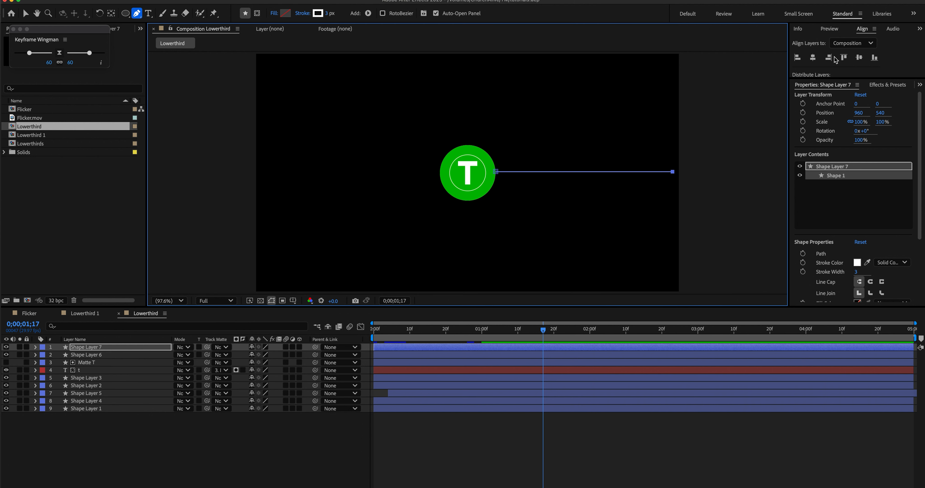
click(859, 57)
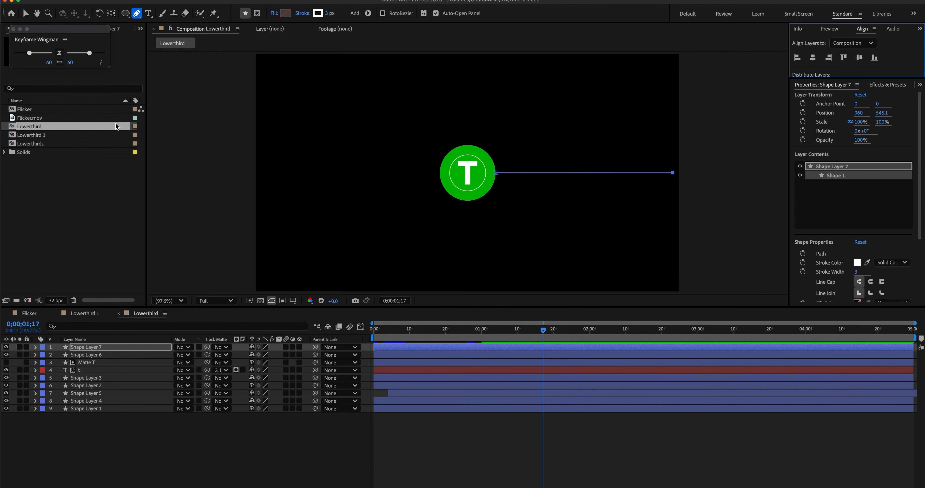
Step: Add a text layer reading "touch motions" near the line beside the green circle
click(148, 14)
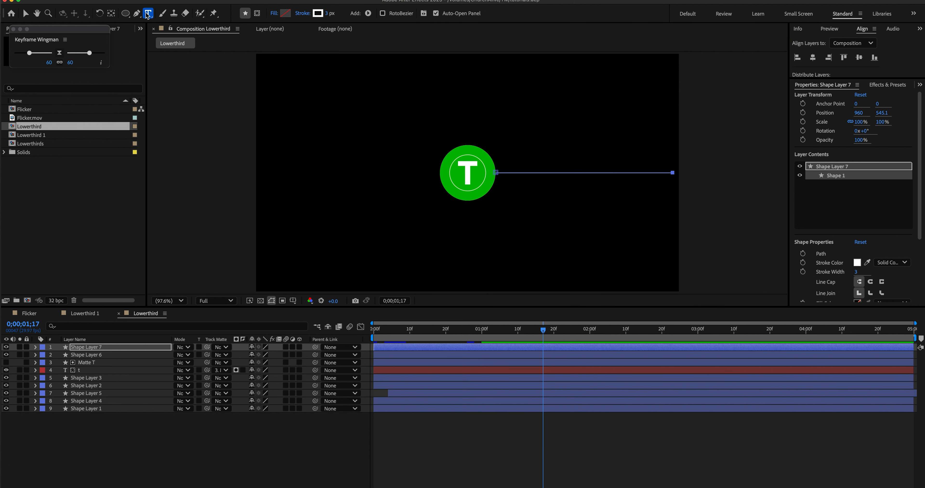
click(262, 442)
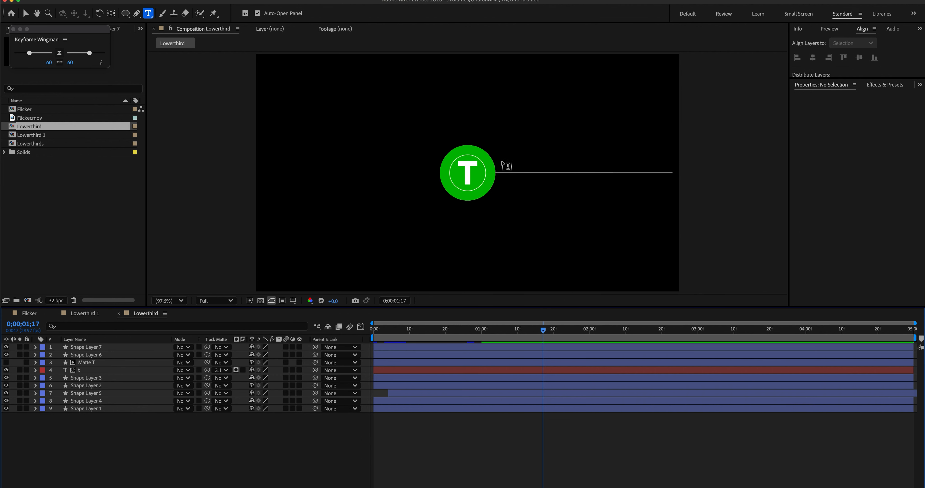
click(507, 172)
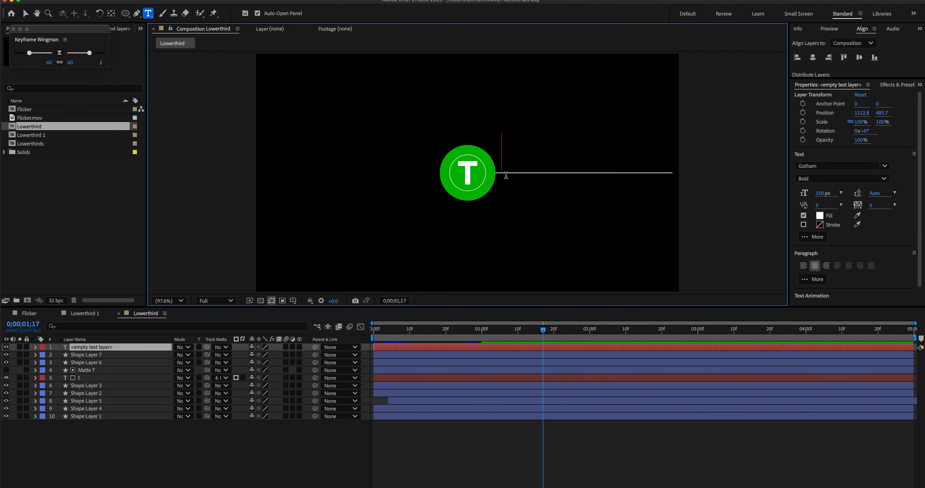
text(touch motions)
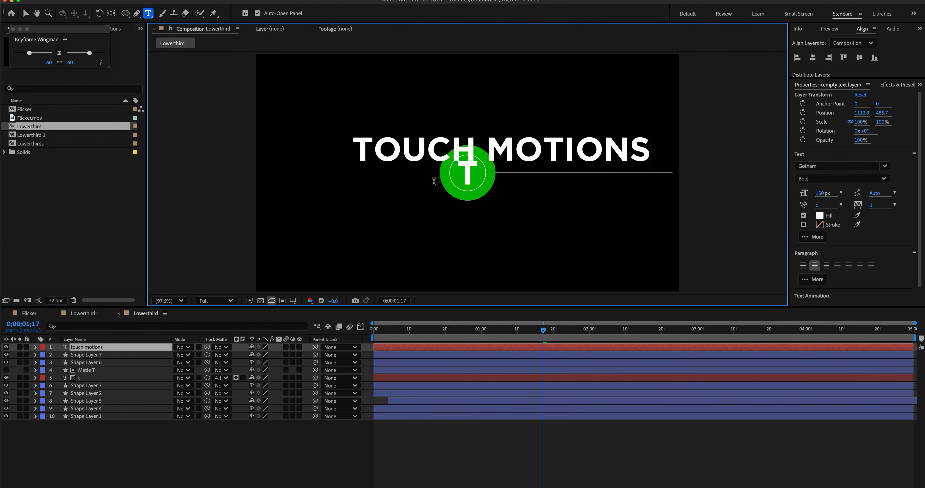
Step: Set the "touch motions" text size to 79 px and place it just above the line, beside the green circle
click(25, 13)
drag(526, 155, 646, 168)
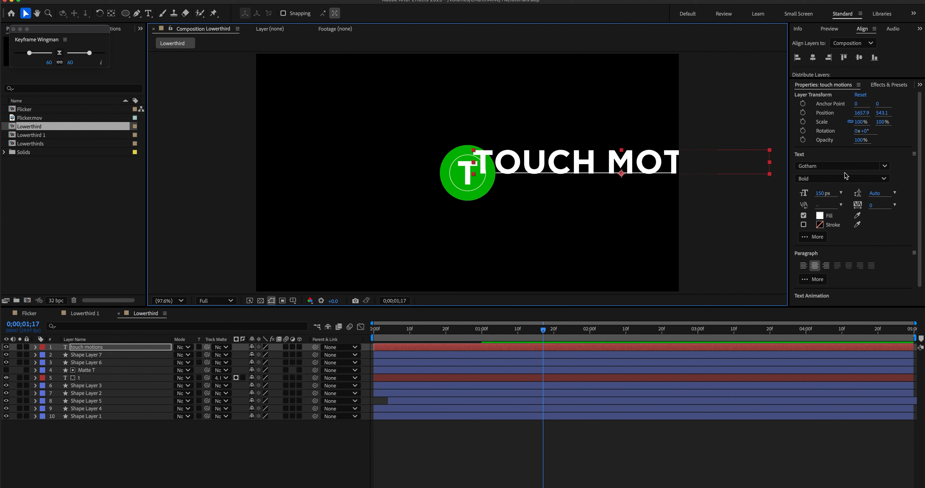
click(823, 195)
text(50)
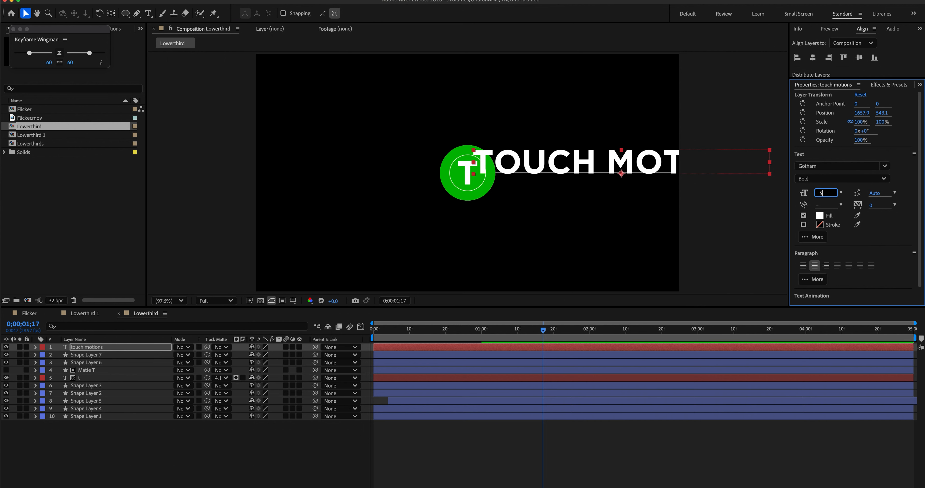
key(Return)
drag(614, 169, 574, 162)
drag(822, 193, 834, 195)
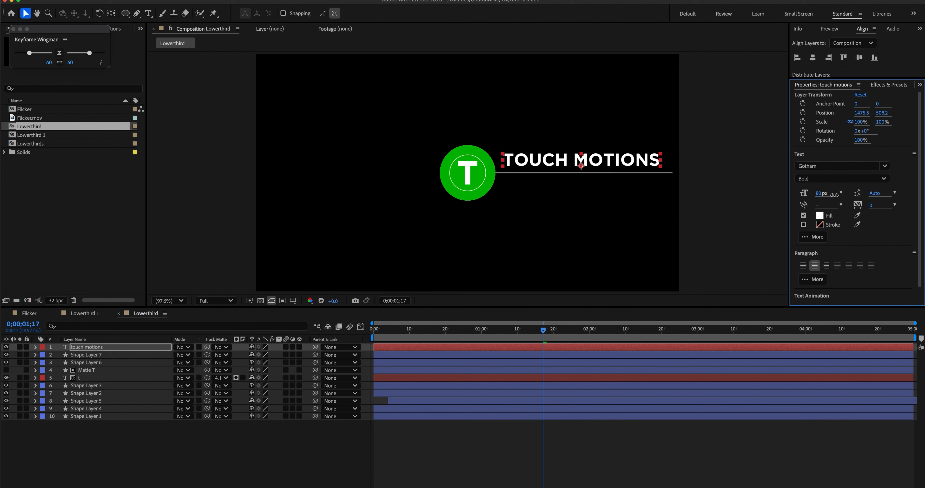
drag(598, 166, 600, 169)
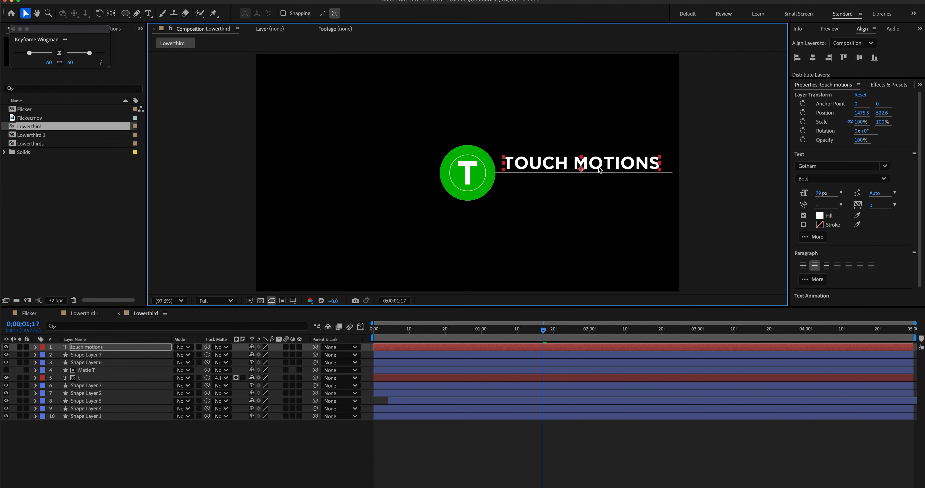
Step: Duplicate the "touch motions" text below the line and change the copy's wording to "motion designer"
key(super+d)
drag(597, 167, 612, 188)
double_click(614, 188)
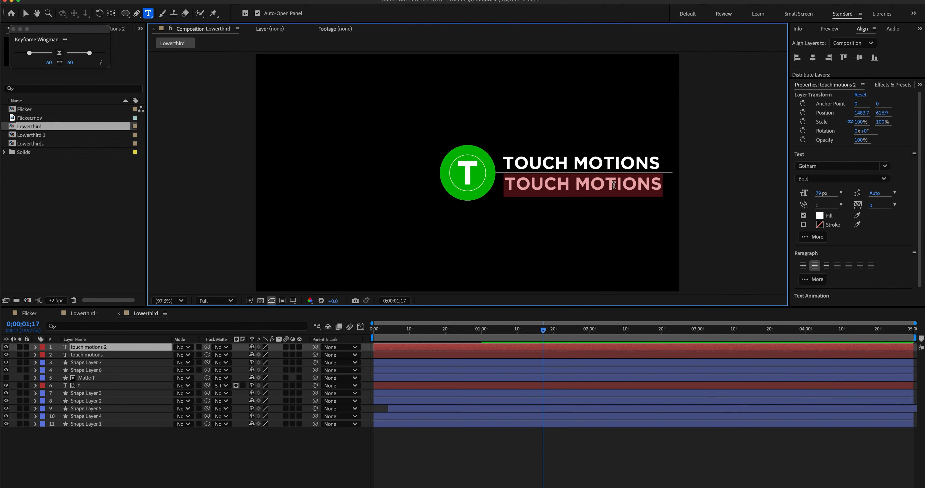
text(motion des)
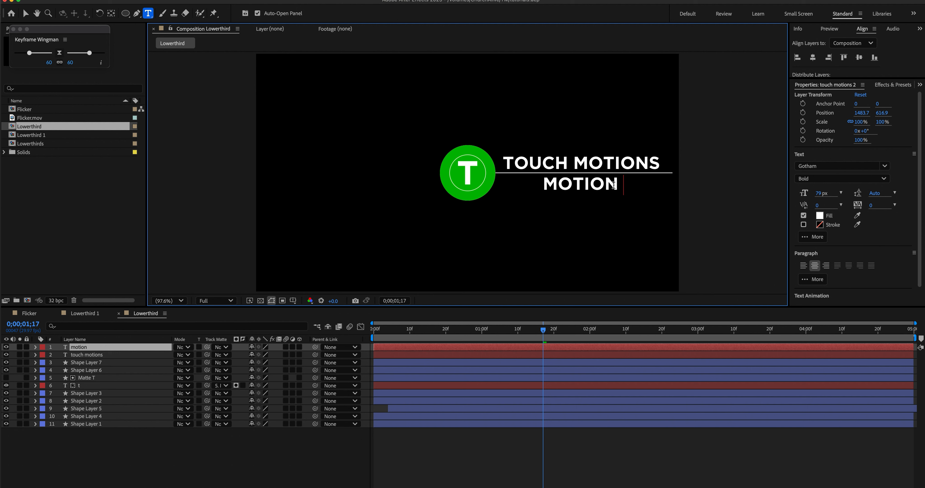
text(igner)
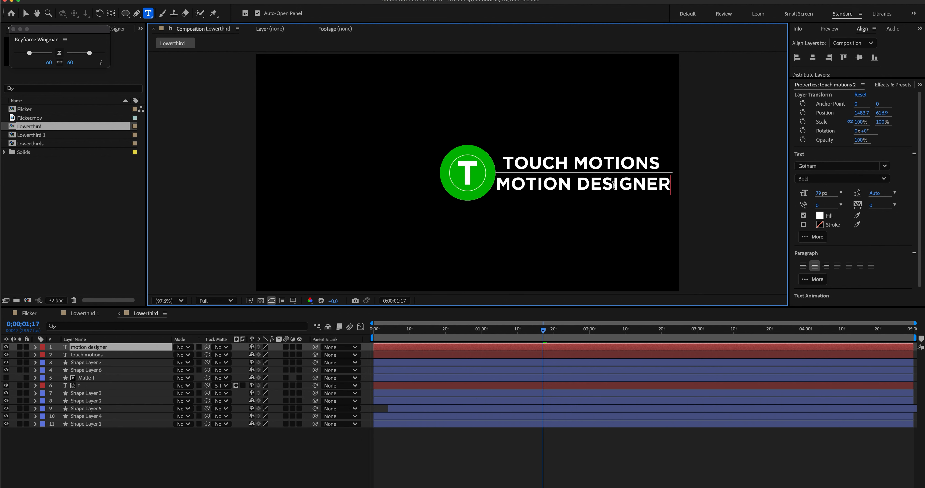
Step: Give the "motion designer" text the Book font style at 65 px and place it close beneath the line
click(25, 13)
click(885, 183)
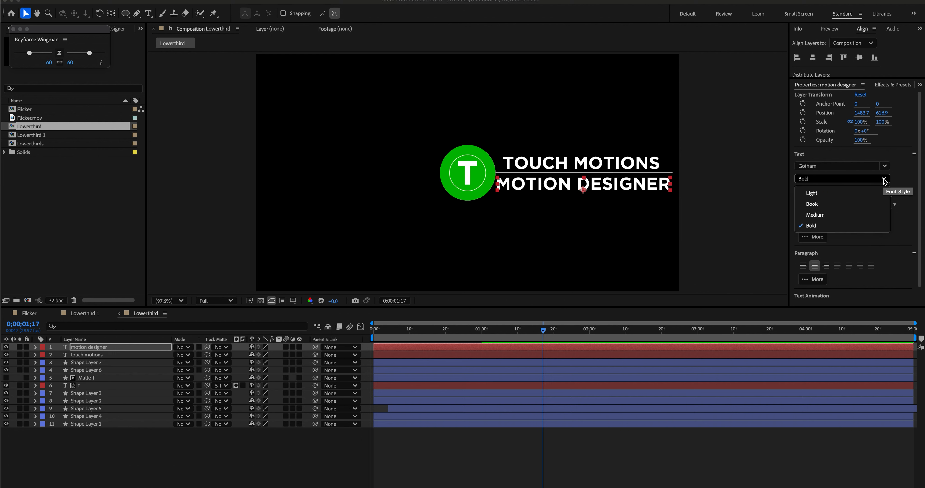
click(834, 208)
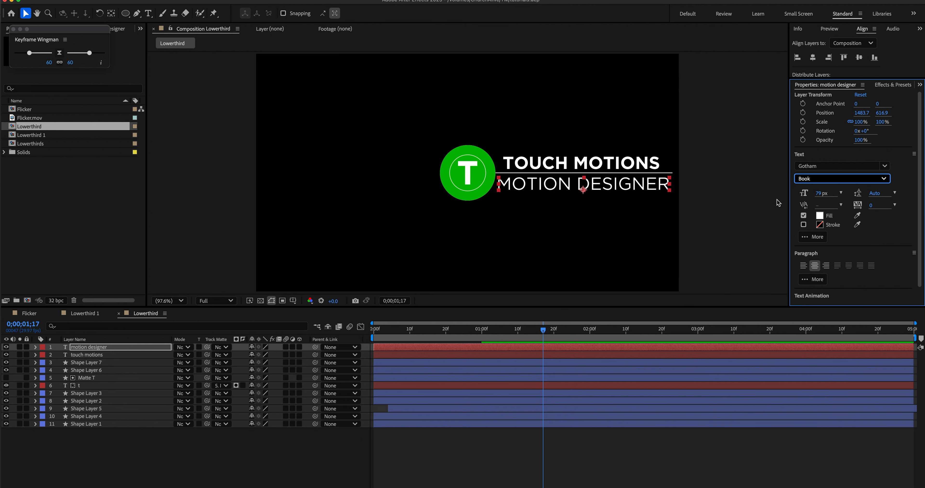
drag(815, 194, 810, 194)
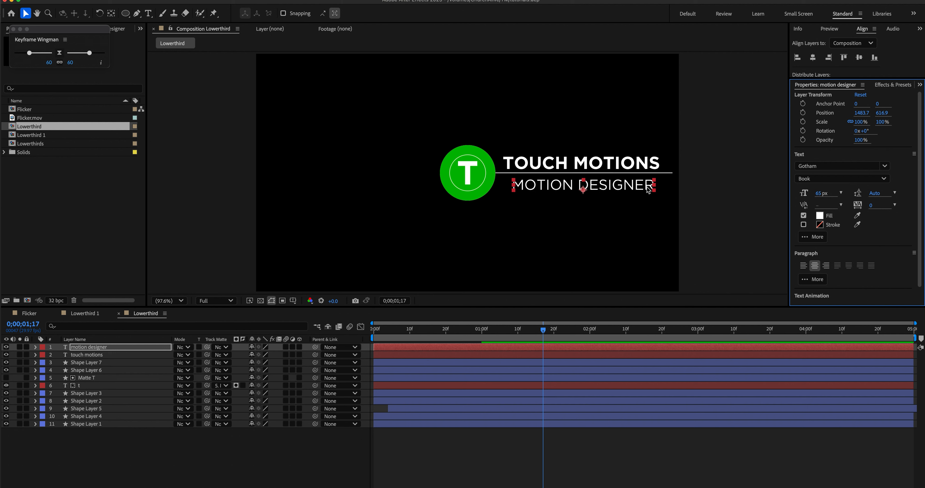
drag(629, 184, 623, 179)
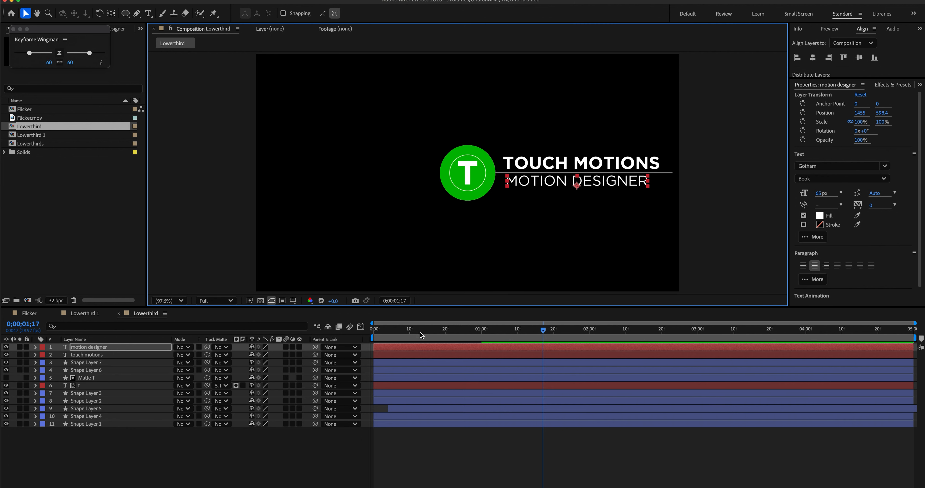
Step: Move the current time to 0;00;01;06 and add Trim Paths to the line on Shape Layer 7
drag(440, 334, 500, 336)
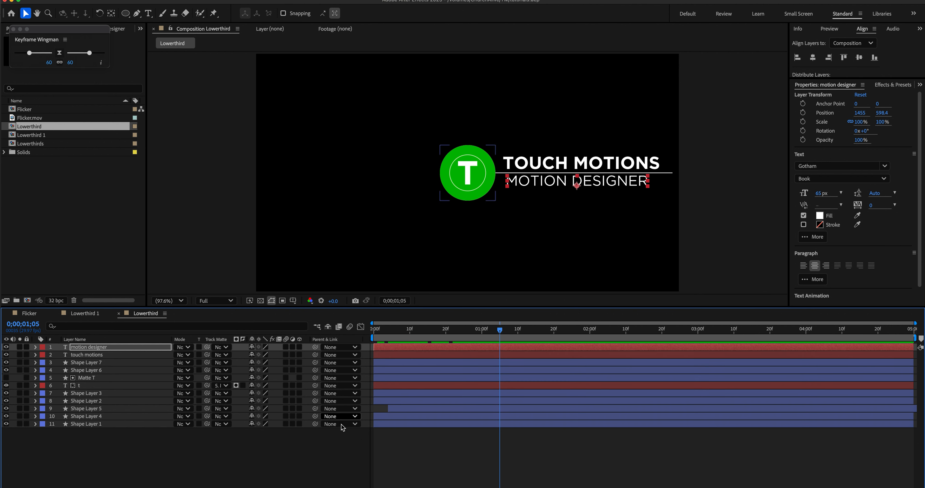
click(325, 460)
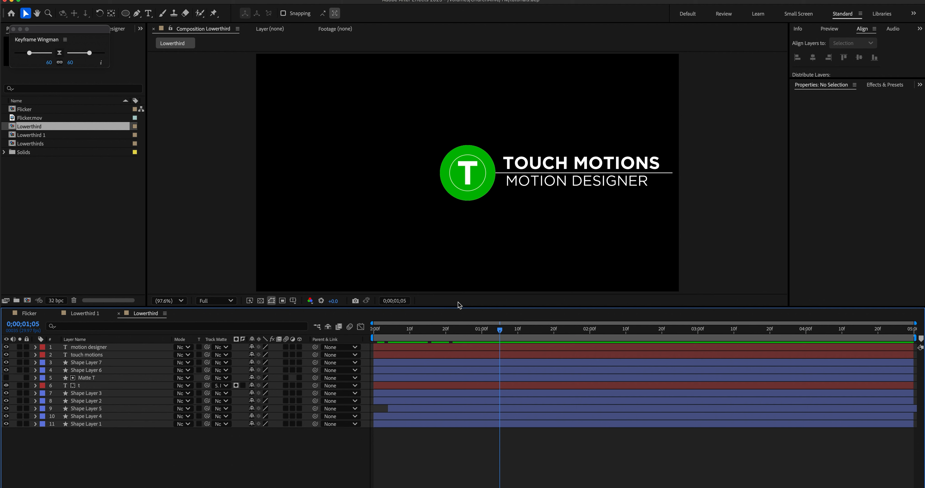
click(412, 334)
drag(411, 335, 506, 344)
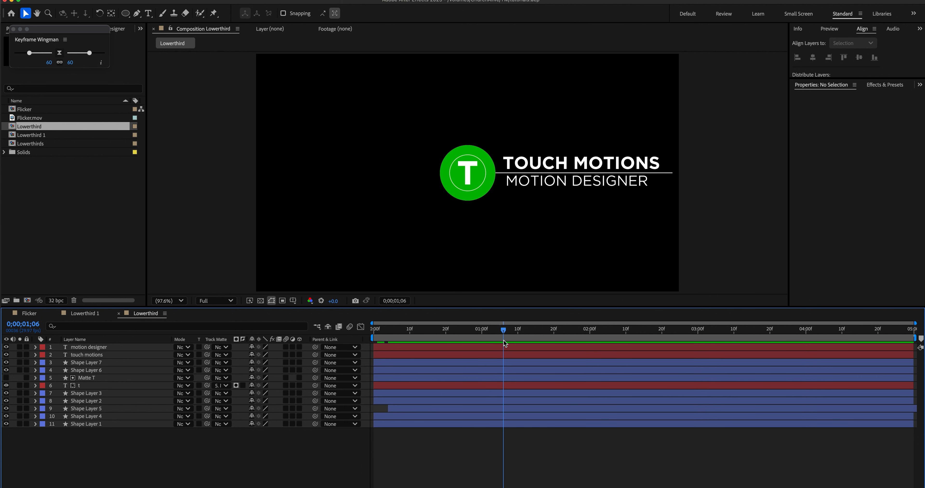
click(106, 366)
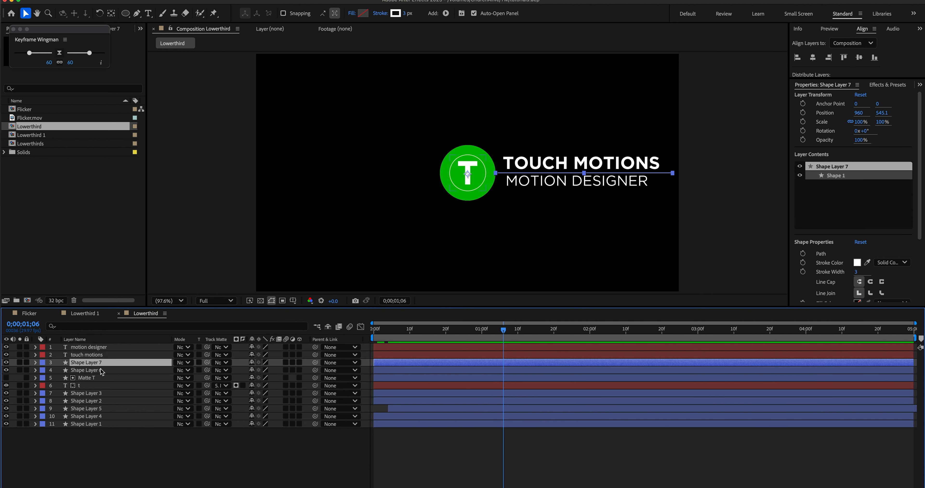
click(35, 363)
click(44, 371)
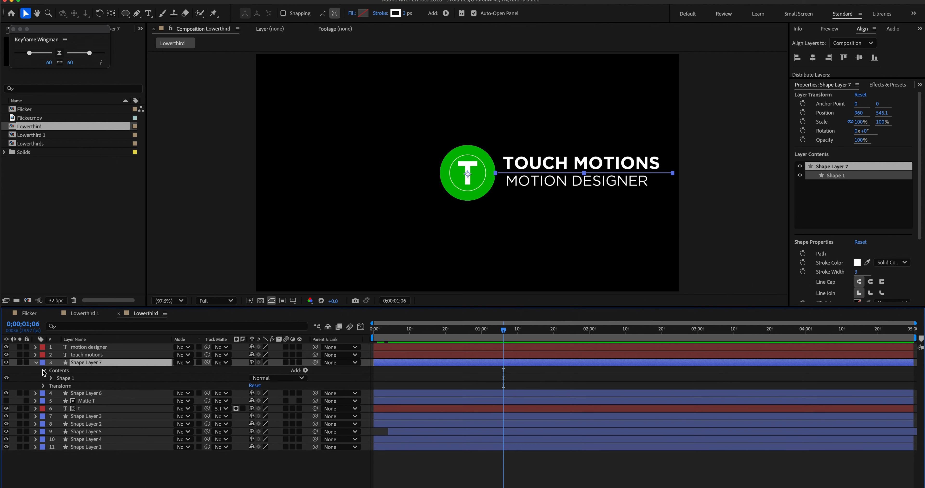
click(51, 378)
click(305, 371)
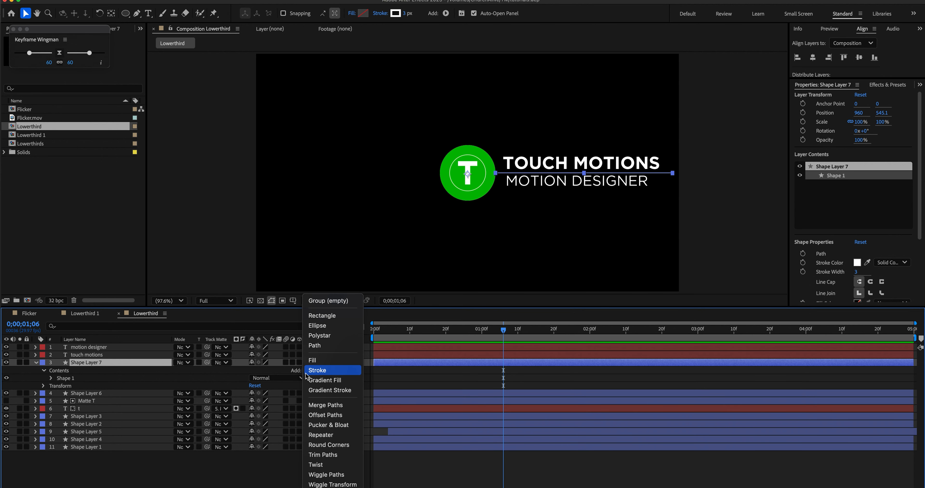
click(323, 456)
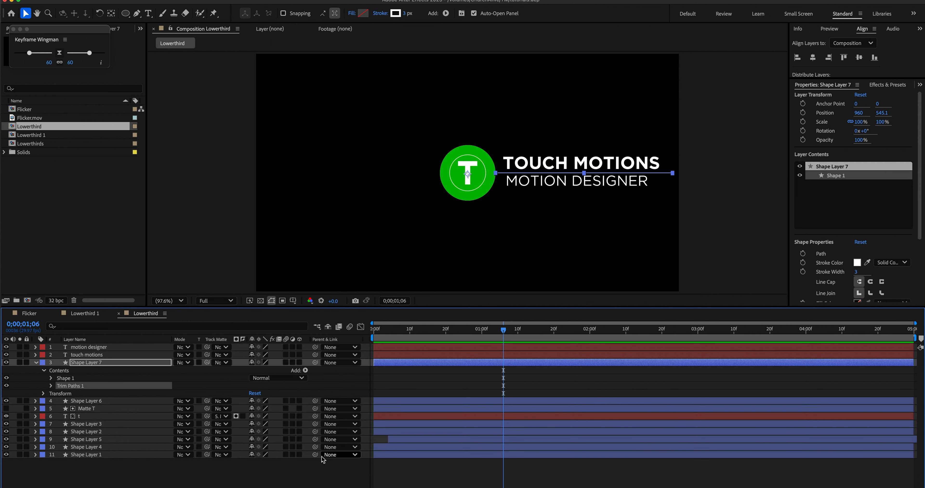
click(51, 385)
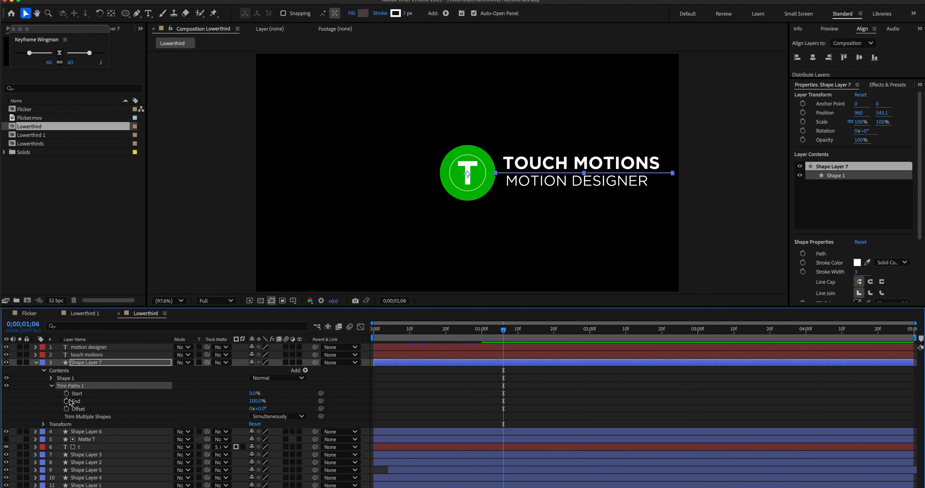
Step: Keyframe the line's Trim Paths End from 0% at 0;00;00;20 to 100% at 0;00;01;06 and apply Easy Ease to both keyframes
click(66, 401)
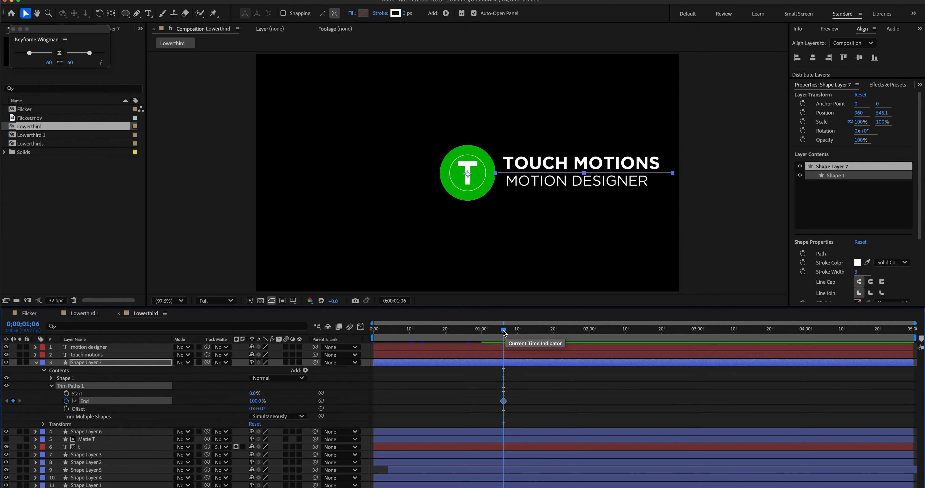
drag(503, 332, 447, 334)
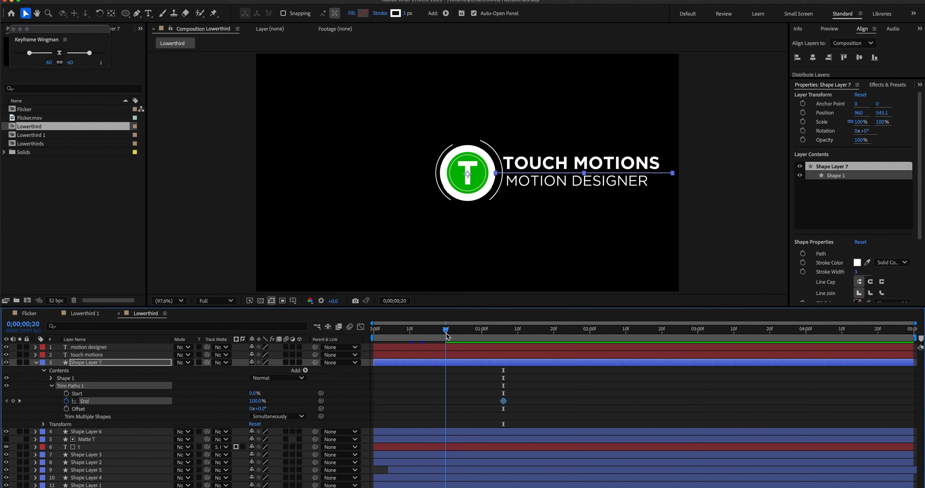
drag(256, 401, 211, 401)
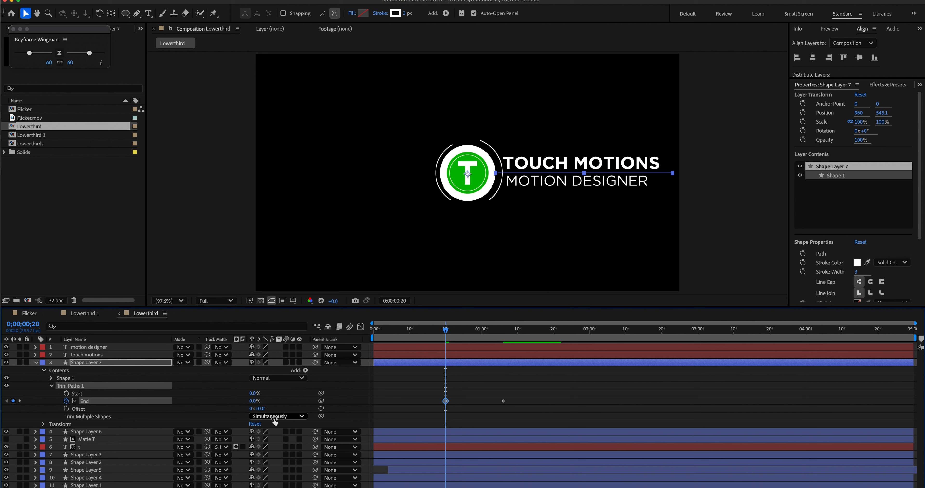
drag(521, 391, 402, 422)
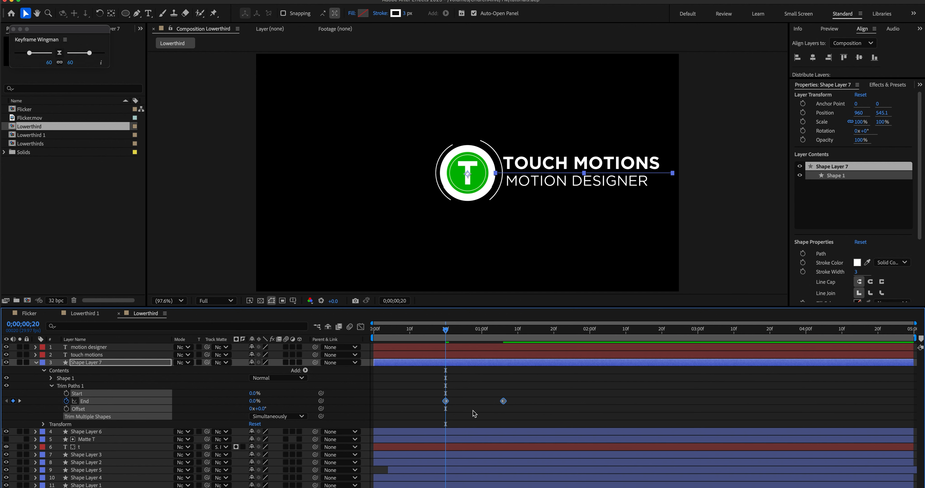
right_click(503, 402)
mouse_move(561, 486)
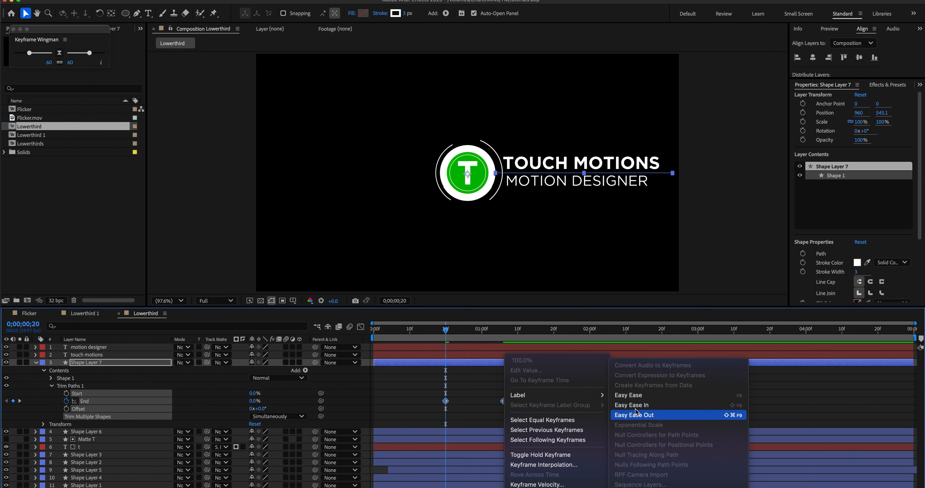
click(632, 401)
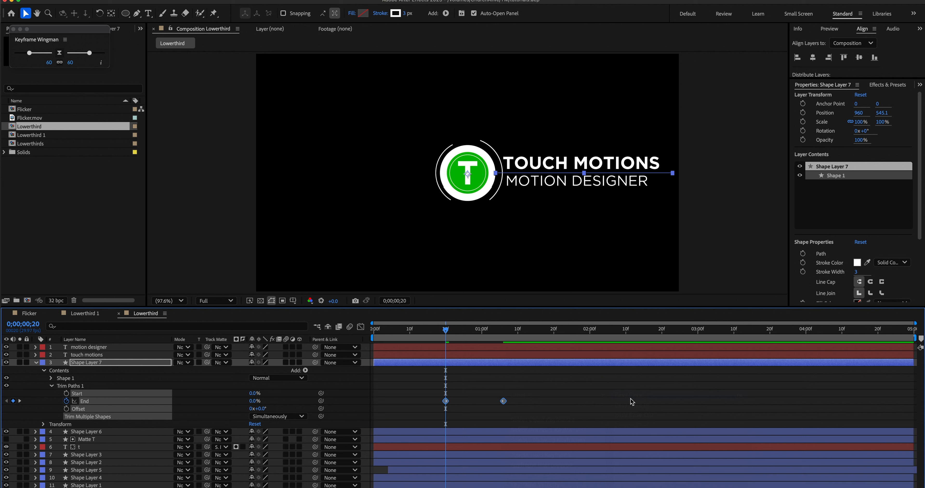
Step: Keyframe the line's Trim Paths Start from 0% at 0;00;00;28 to 3% at 0;00;01;06
click(504, 332)
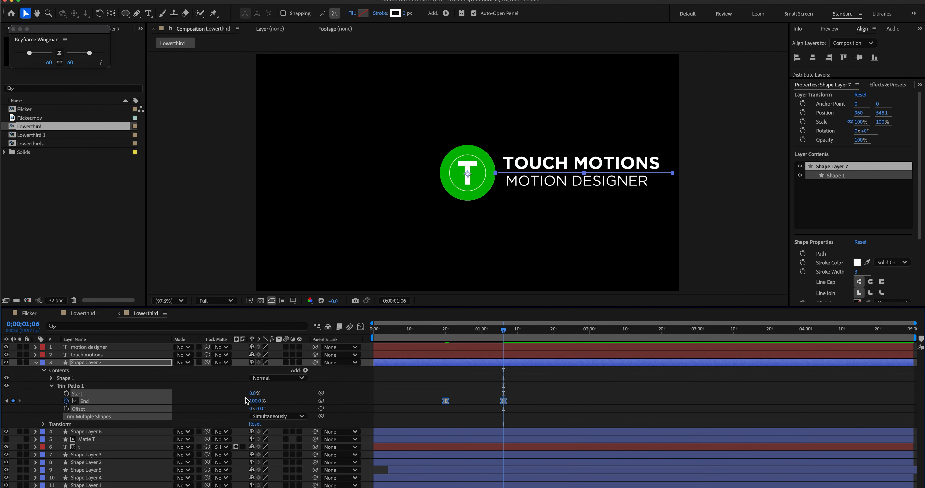
drag(252, 394, 254, 393)
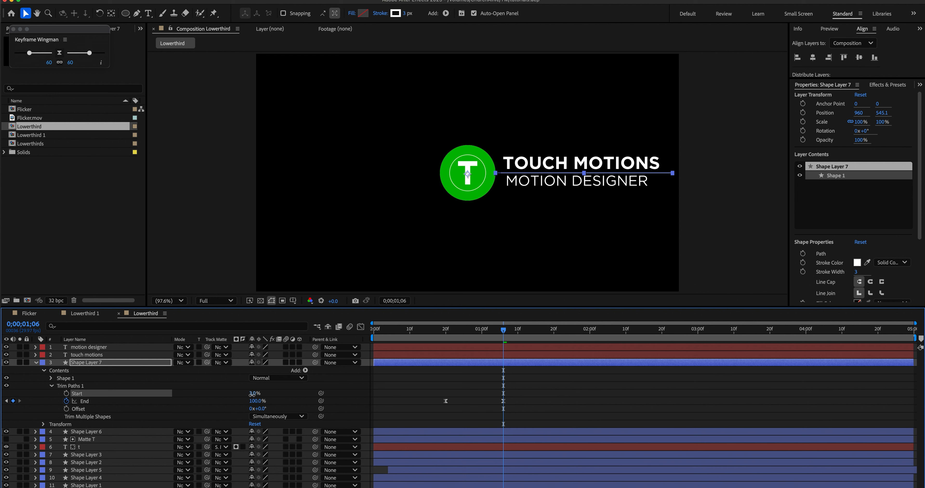
click(475, 334)
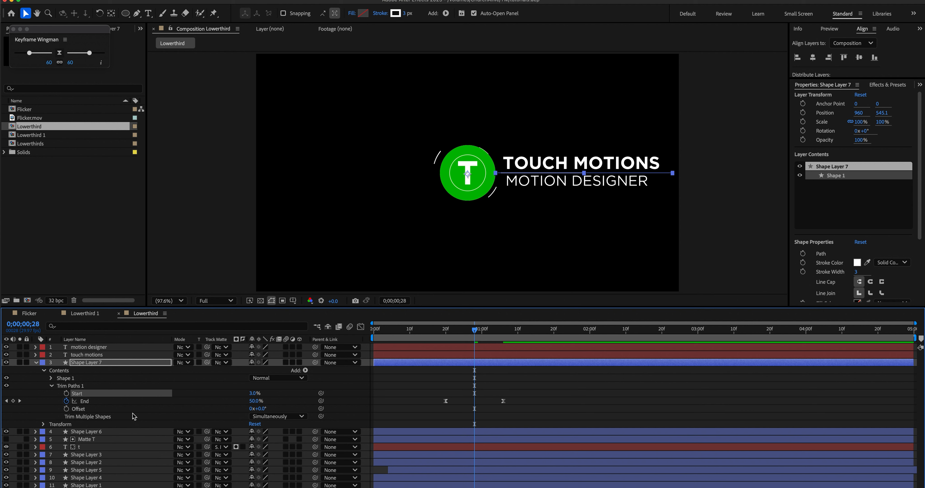
drag(254, 394, 245, 393)
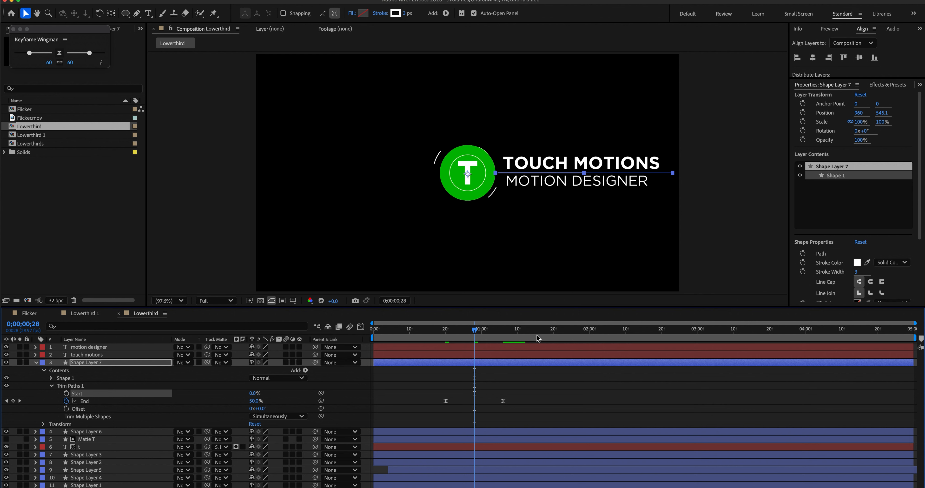
click(66, 393)
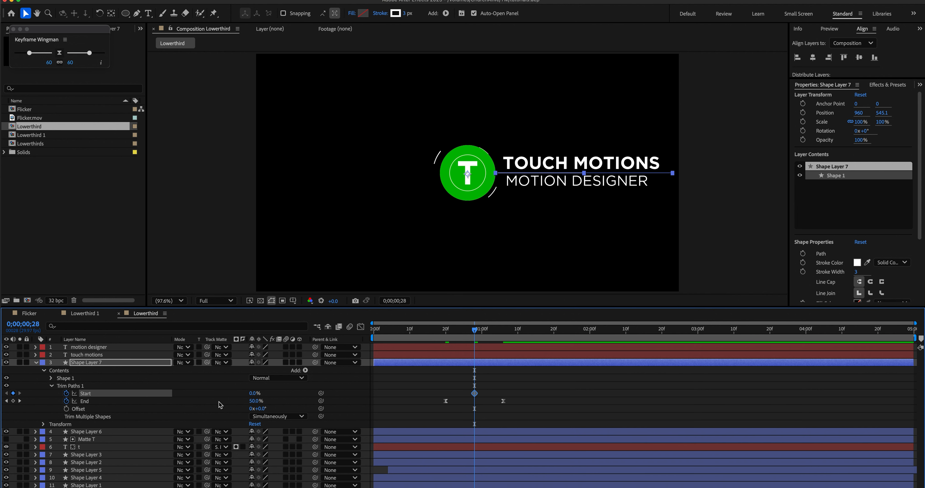
click(20, 401)
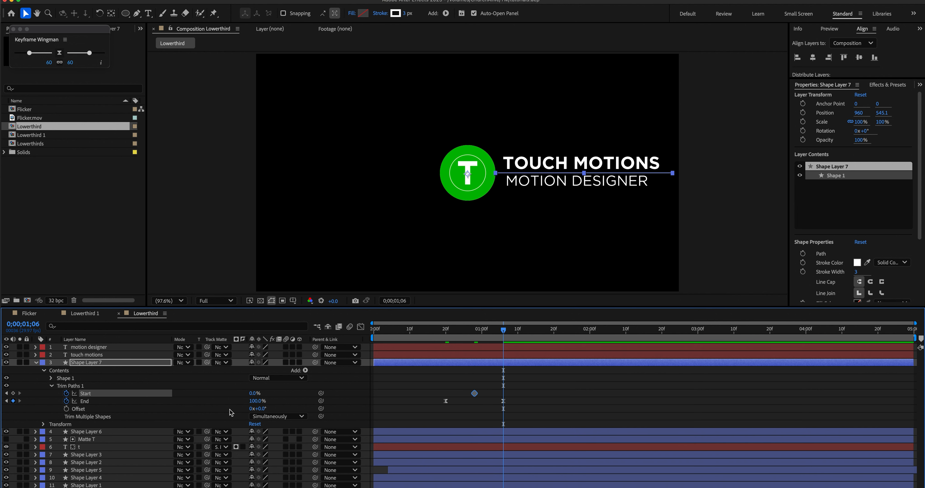
click(251, 394)
key(Return)
Step: Apply Easy Ease to both Trim Paths Start keyframes of the line
drag(526, 374, 471, 405)
shift+click(475, 393)
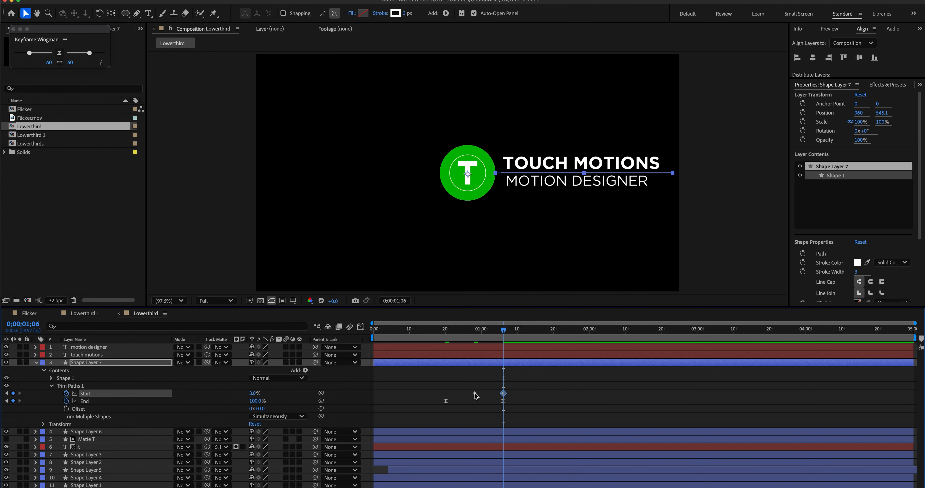
right_click(505, 395)
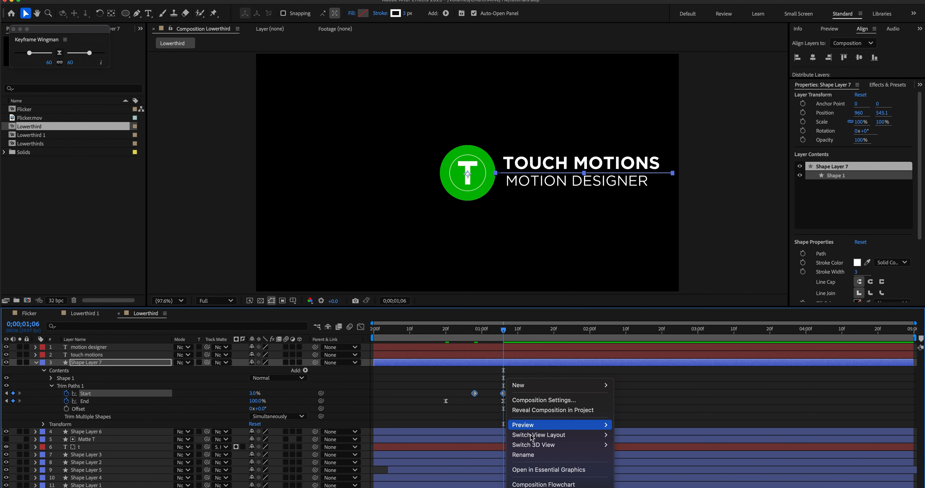
right_click(475, 393)
mouse_move(539, 483)
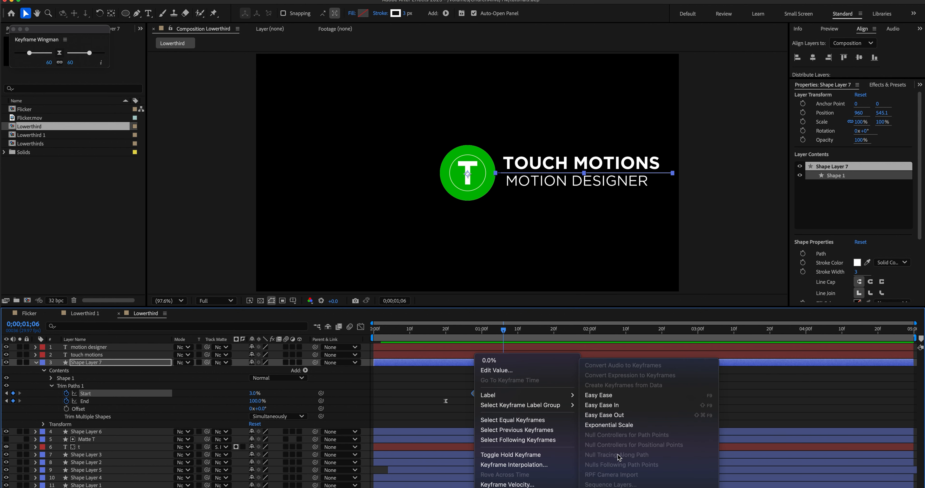
click(606, 398)
Step: Reshape the speed curves of the line's Start and End keyframes to peak early with 100% incoming influence, and collapse the layer
drag(535, 381, 449, 413)
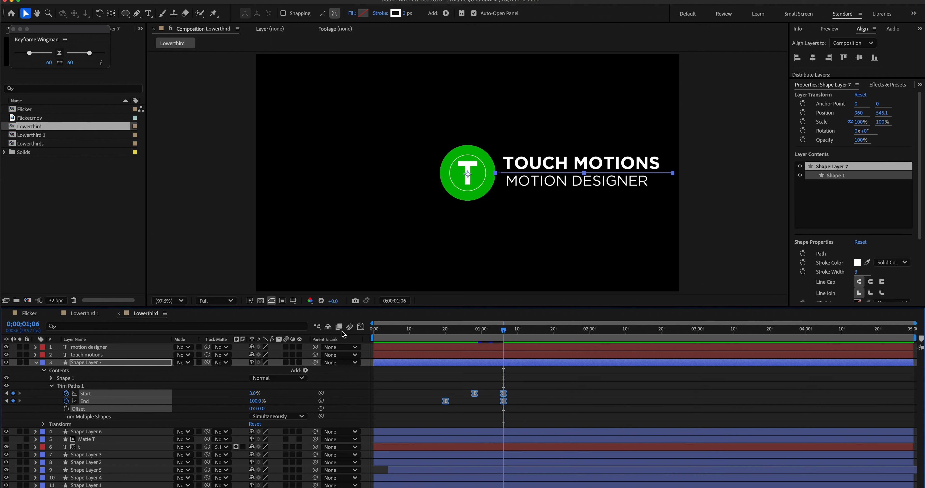
click(361, 327)
drag(539, 457, 401, 482)
drag(493, 470, 442, 468)
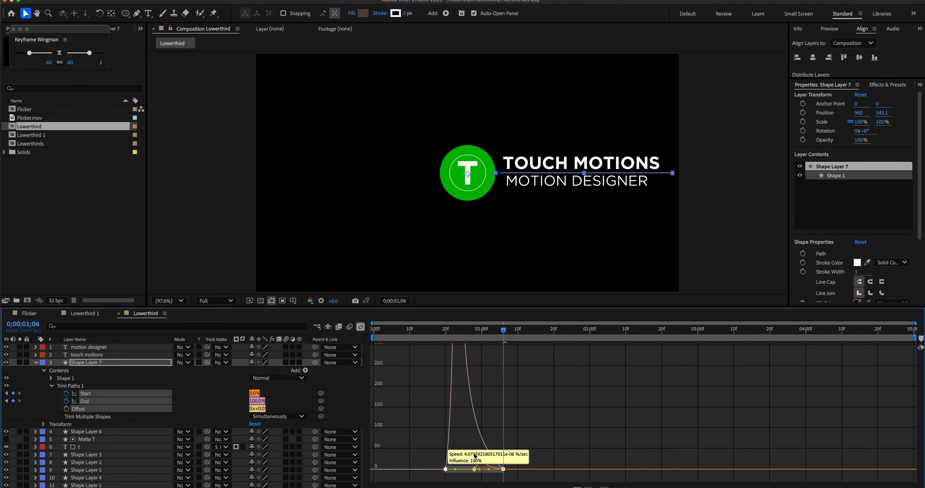
click(36, 362)
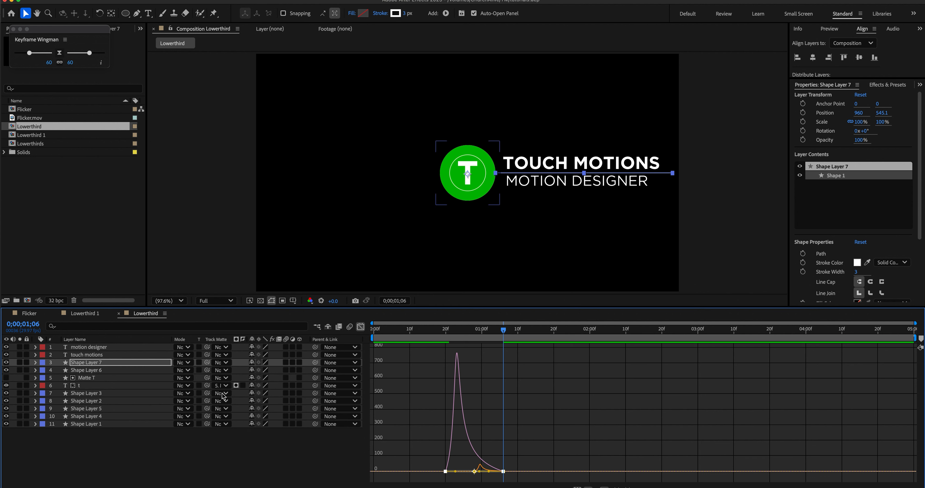
Step: Preview the line animation from 0;00;00;09 with no layer selected
drag(439, 333, 408, 337)
click(301, 468)
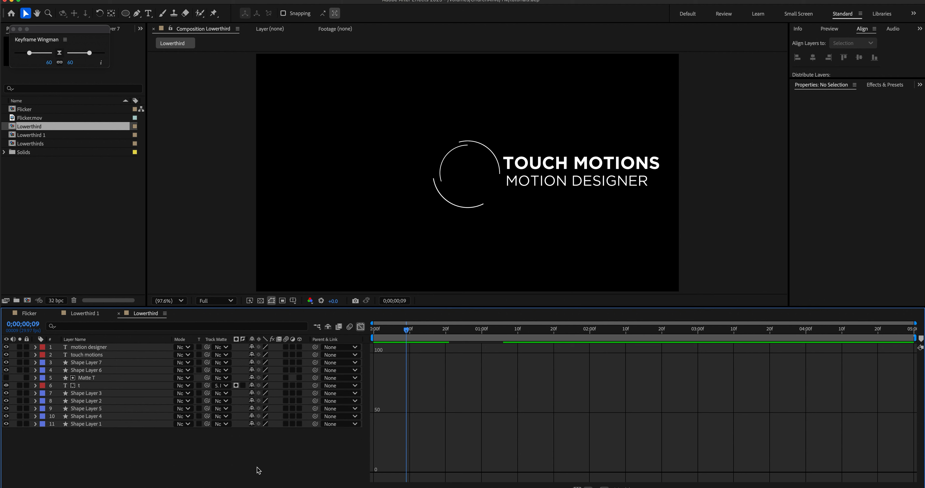
key(space)
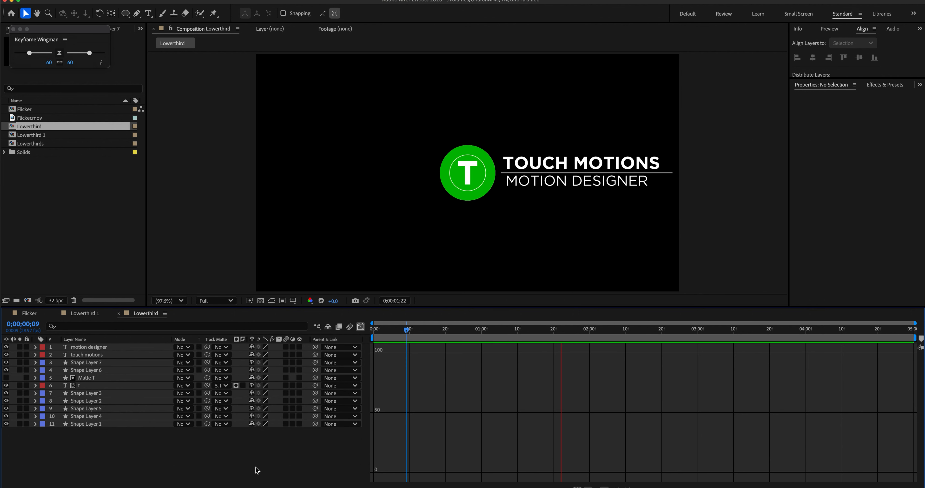
key(space)
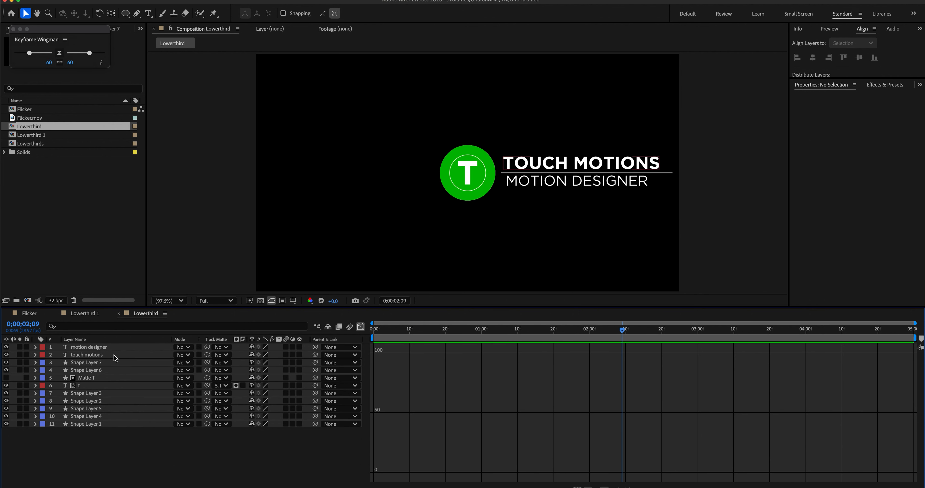
Step: Return to the layer bar view and add Position keyframes at 0;00;01;20 to the "touch motions" and "motion designer" layers
click(104, 356)
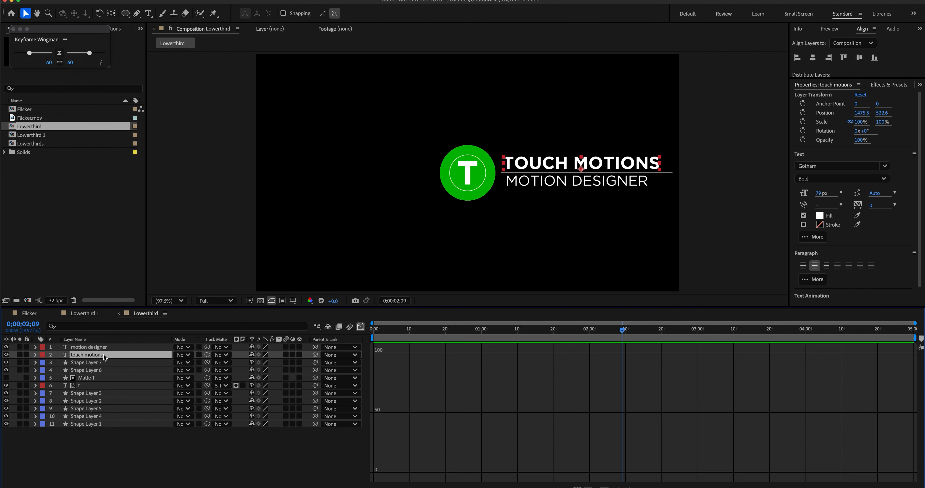
click(361, 326)
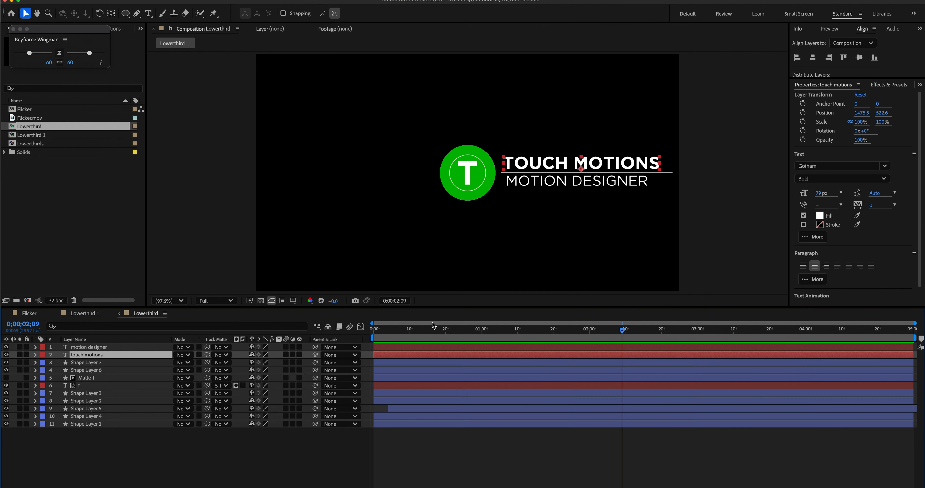
mouse_move(556, 334)
mouse_down()
mouse_move(590, 333)
mouse_move(464, 337)
mouse_move(554, 338)
mouse_up()
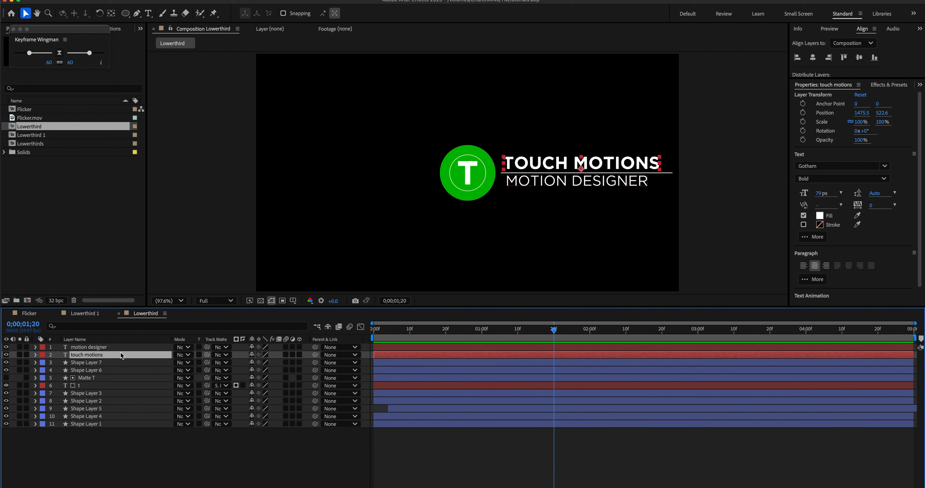
shift+click(105, 348)
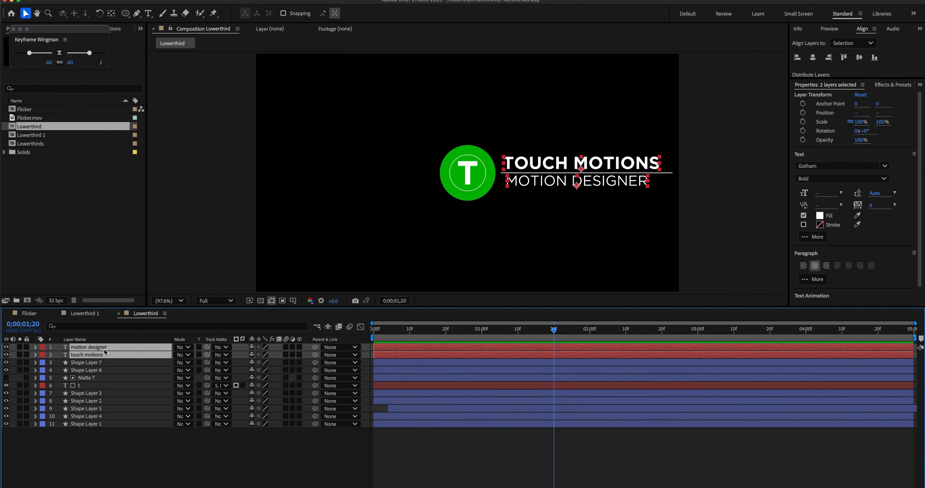
key(p)
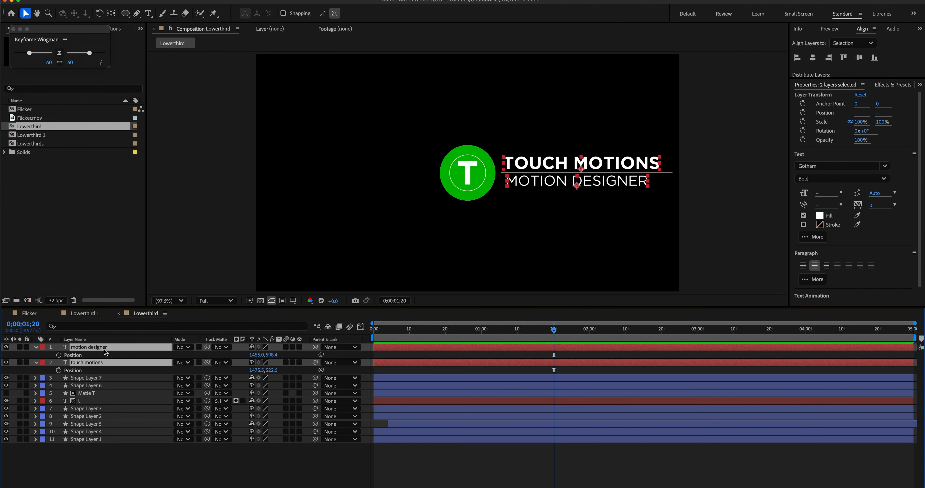
click(59, 355)
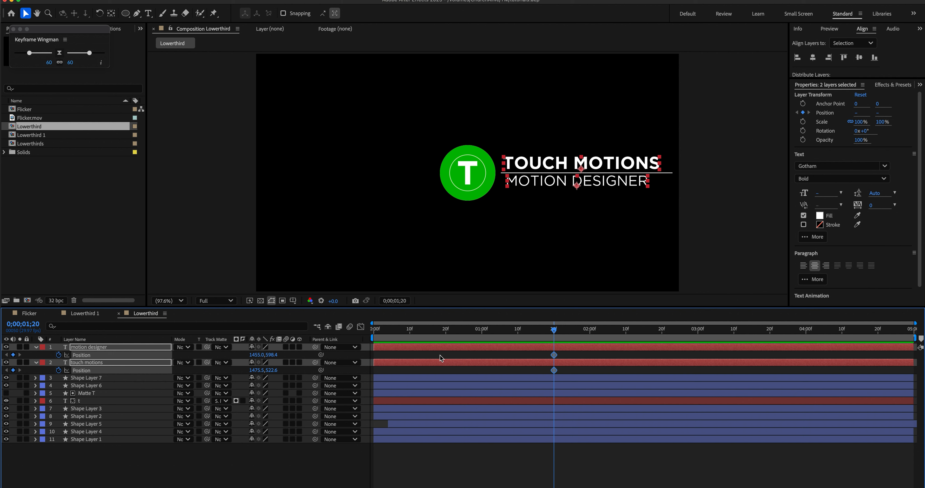
Step: At 0;00;00;23, set the Y position of "touch motions" to 602.6 and of "motion designer" to 515.4
drag(522, 334, 458, 336)
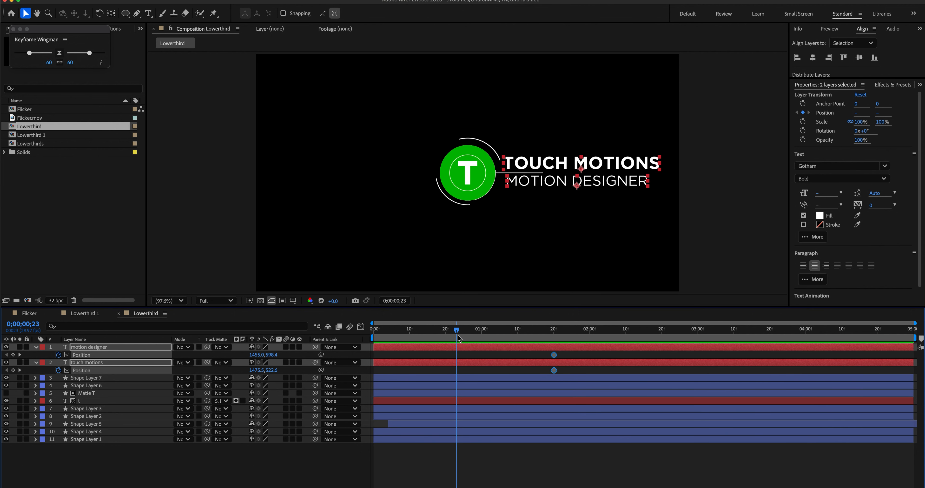
click(154, 469)
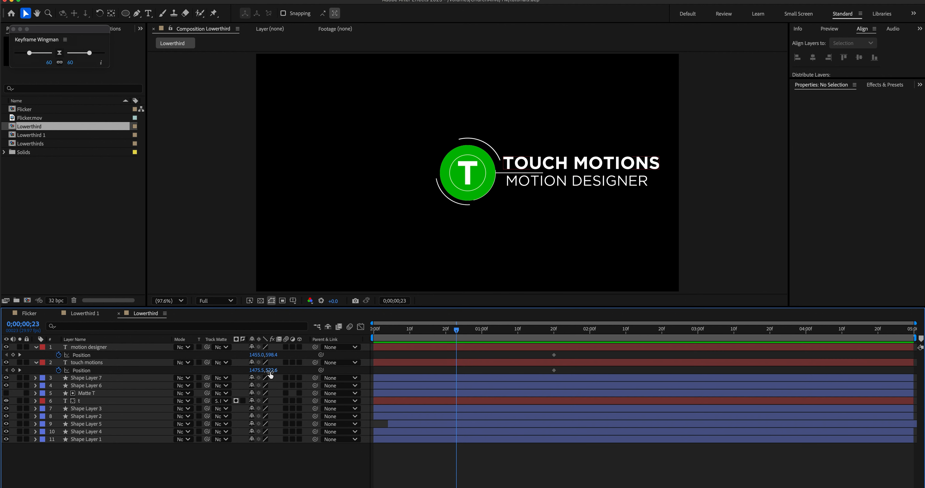
drag(270, 375, 230, 355)
Step: Apply Easy Ease to all four Position keyframes of the two text layers
drag(563, 352, 528, 374)
right_click(558, 371)
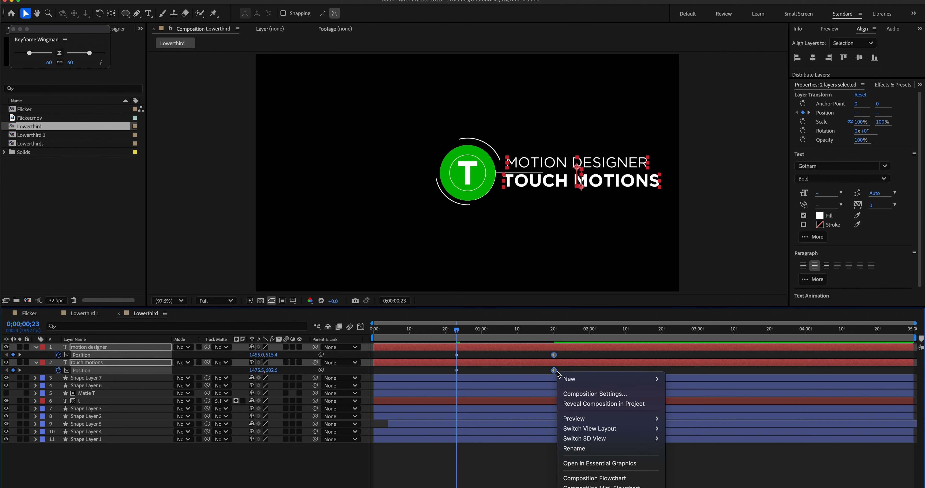
click(569, 353)
drag(569, 353, 511, 382)
right_click(560, 372)
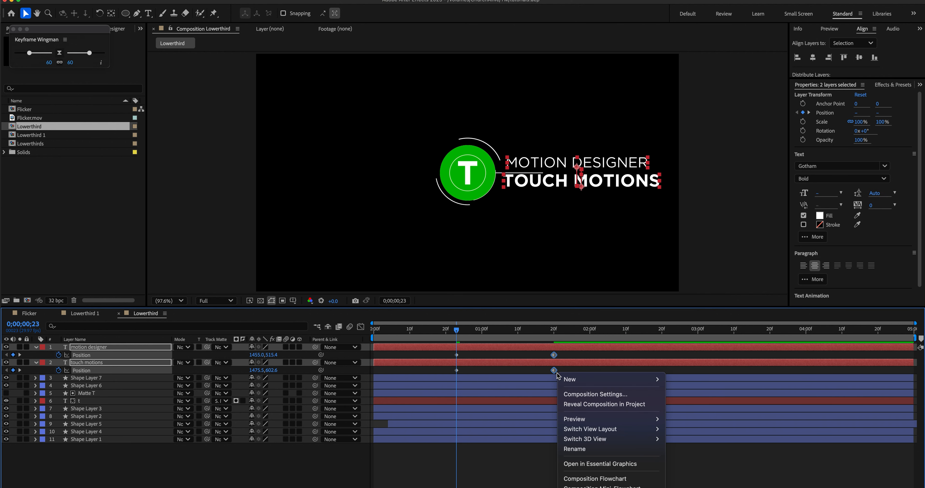
click(562, 355)
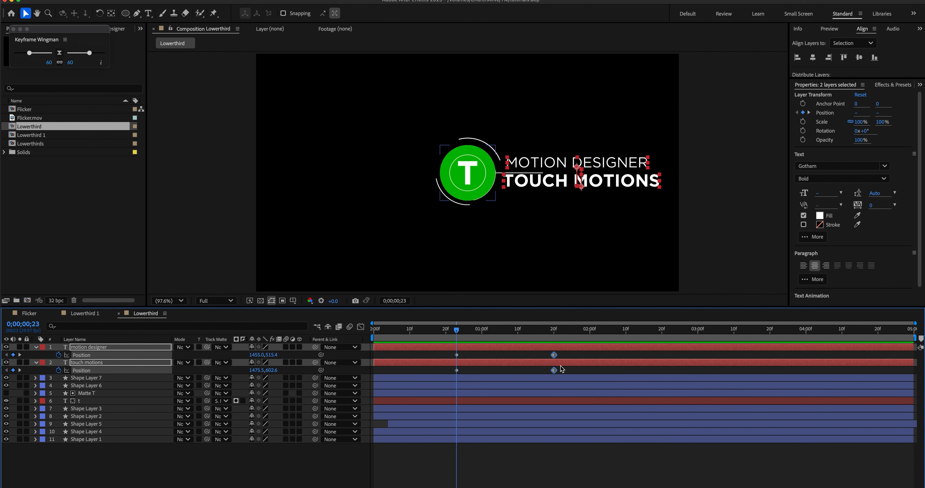
drag(570, 354, 443, 379)
right_click(554, 371)
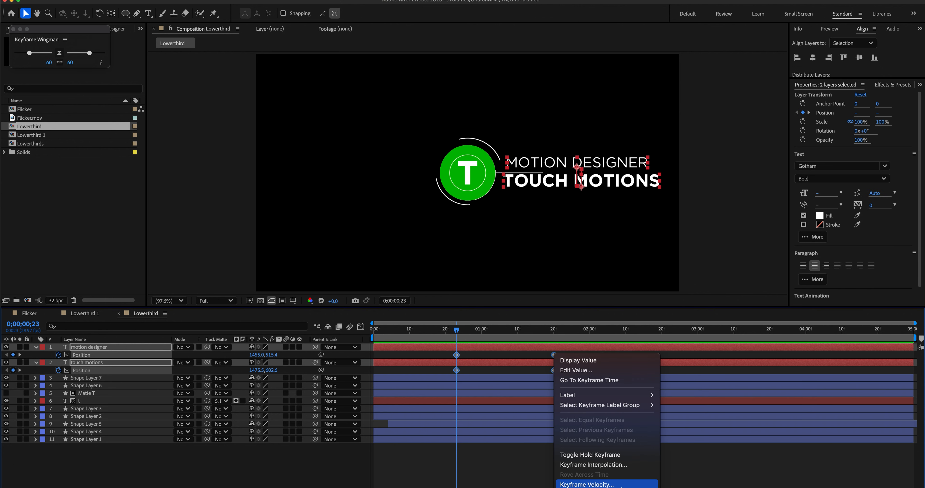
mouse_move(607, 486)
click(684, 398)
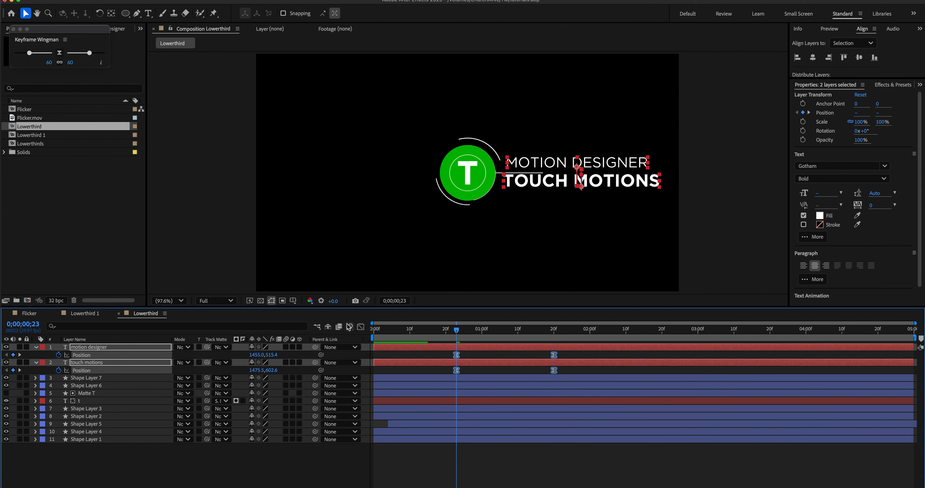
Step: Reshape the speed curves of both text layers' Position so the motion peaks early and slows gradually into the final keyframes
click(361, 327)
drag(585, 459, 505, 471)
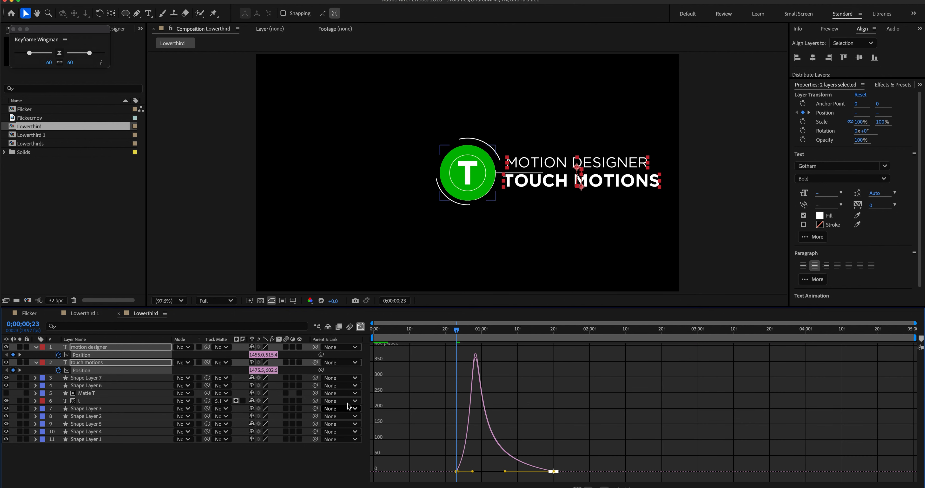
click(360, 327)
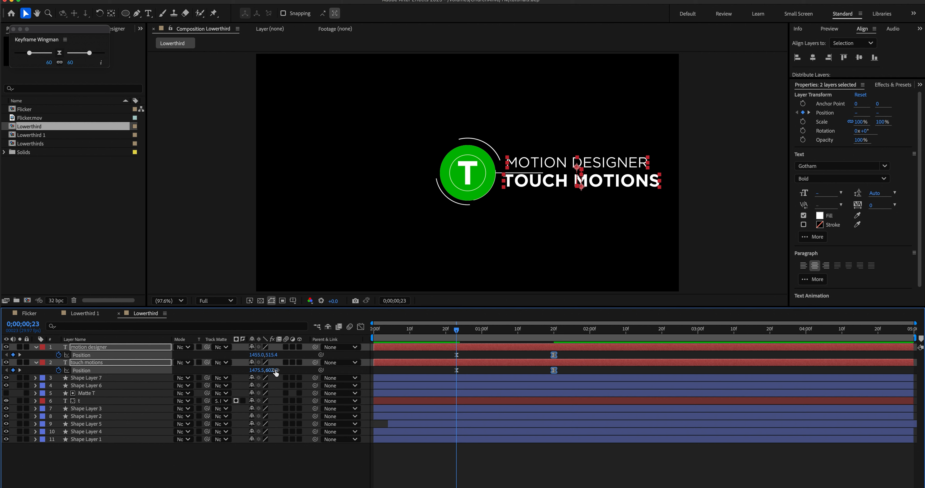
Step: Enable motion blur for the composition and both text layers, then collapse and deselect the layers
click(287, 350)
click(286, 363)
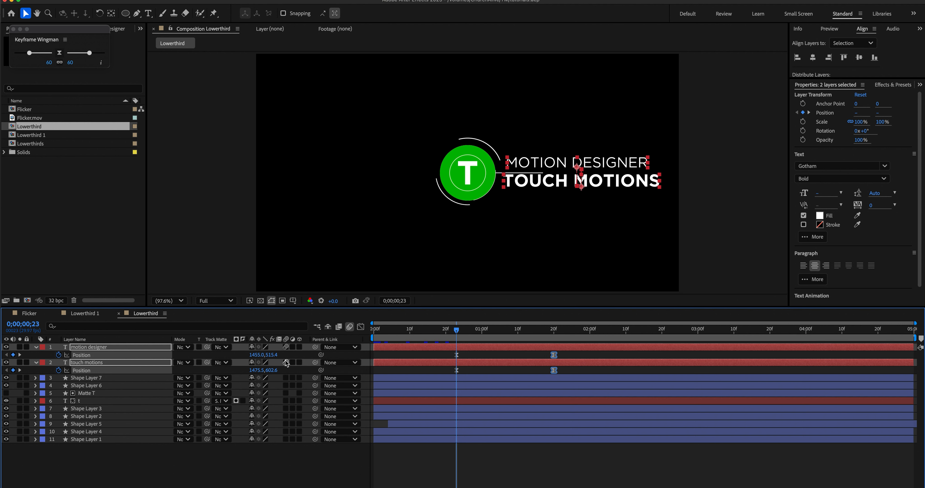
click(36, 348)
click(145, 456)
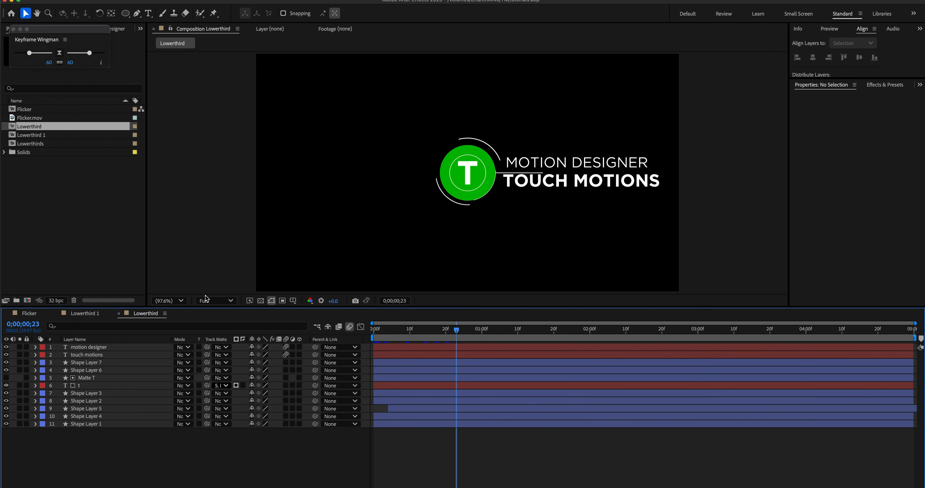
Step: Draw a rectangle shape about 749 × 116 px above the line, enclosing the upper text, on a new shape layer
click(125, 13)
click(156, 14)
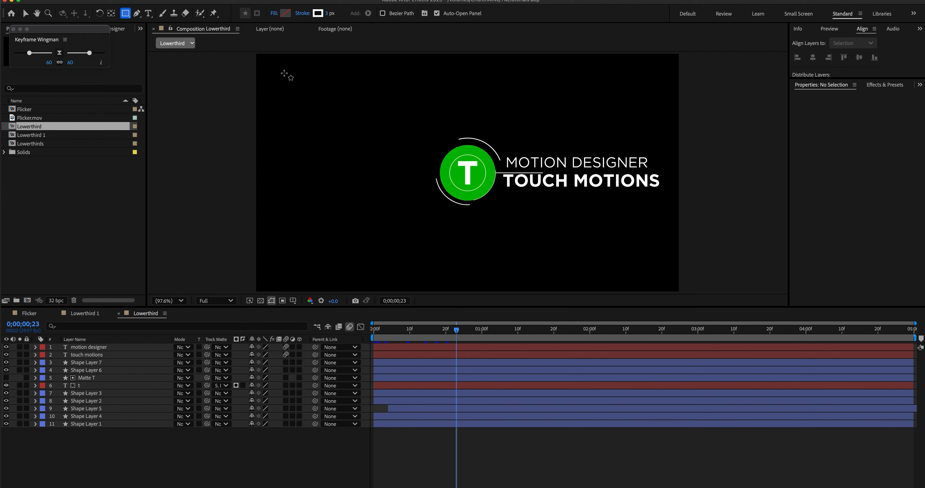
click(498, 147)
key(Delete)
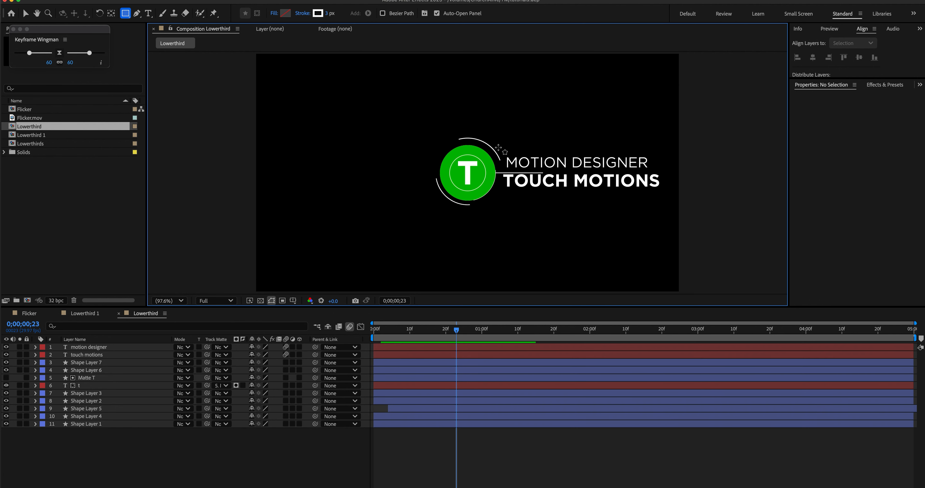
drag(499, 144, 663, 170)
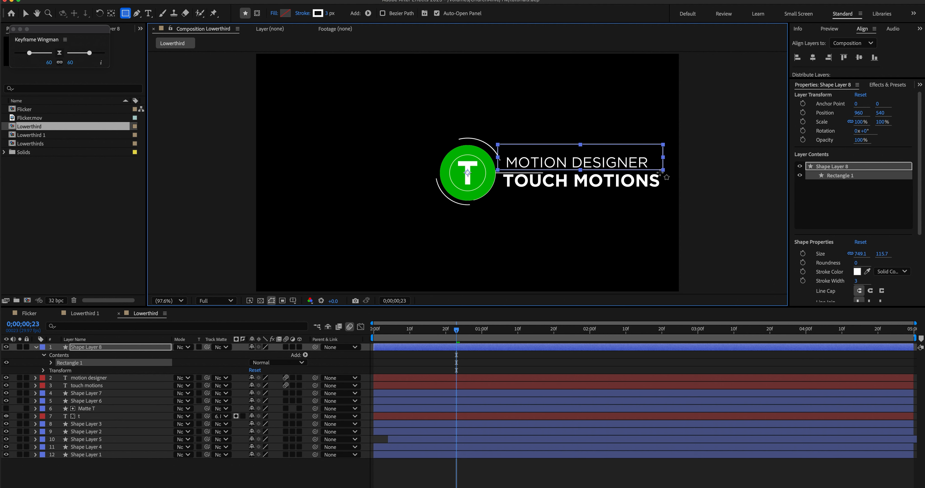
Step: Remove the rectangle's stroke and give it a solid white fill at 100% opacity
click(303, 13)
click(415, 231)
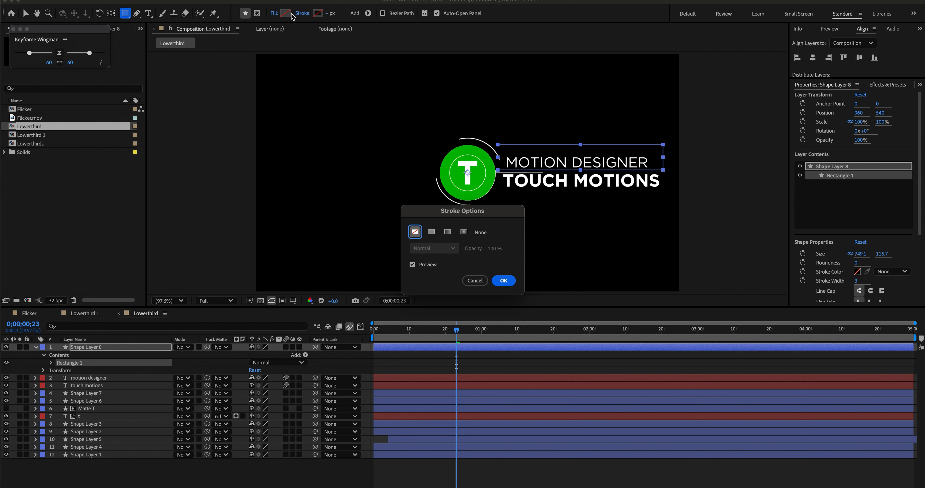
click(504, 280)
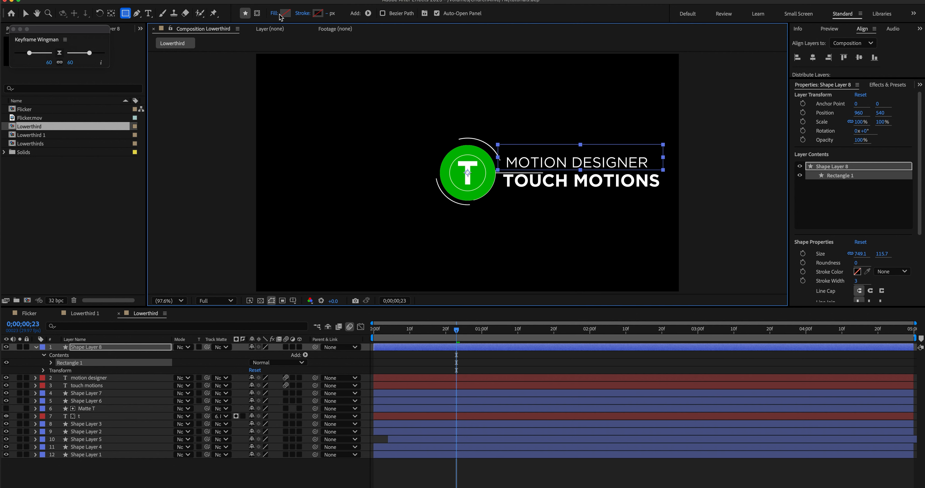
drag(457, 332, 552, 334)
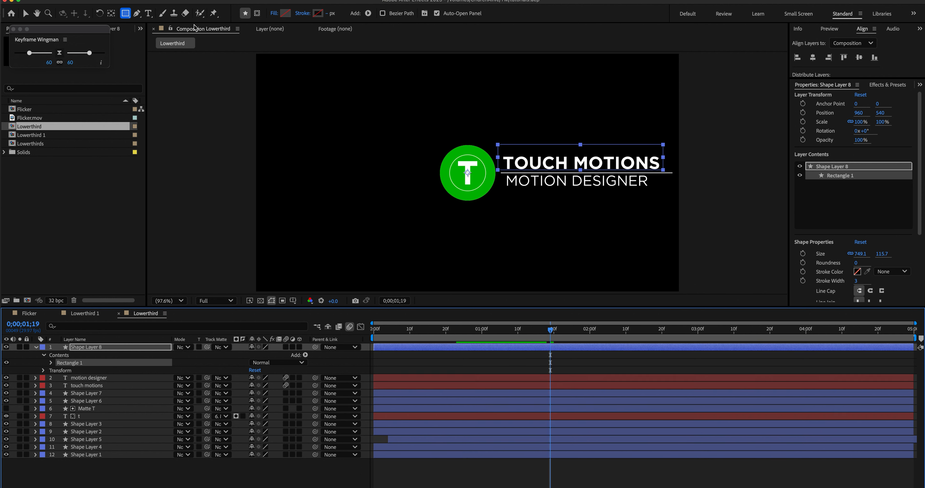
click(272, 13)
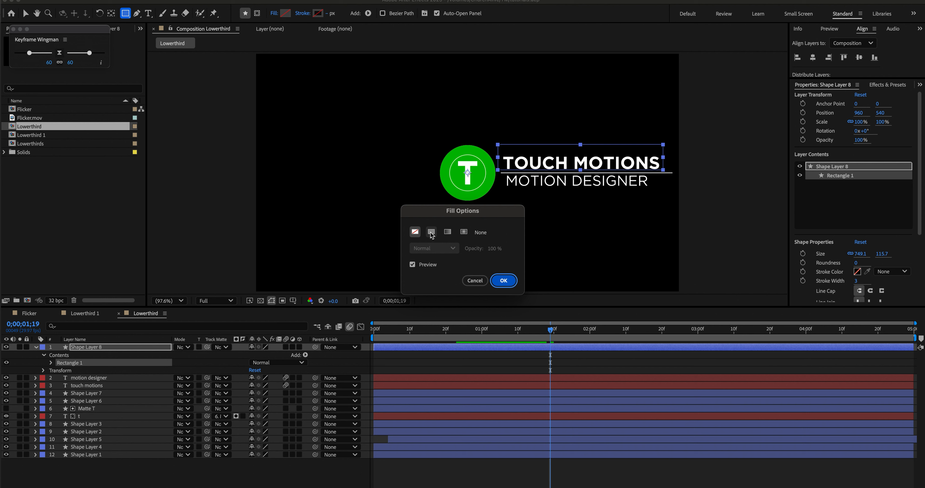
click(431, 232)
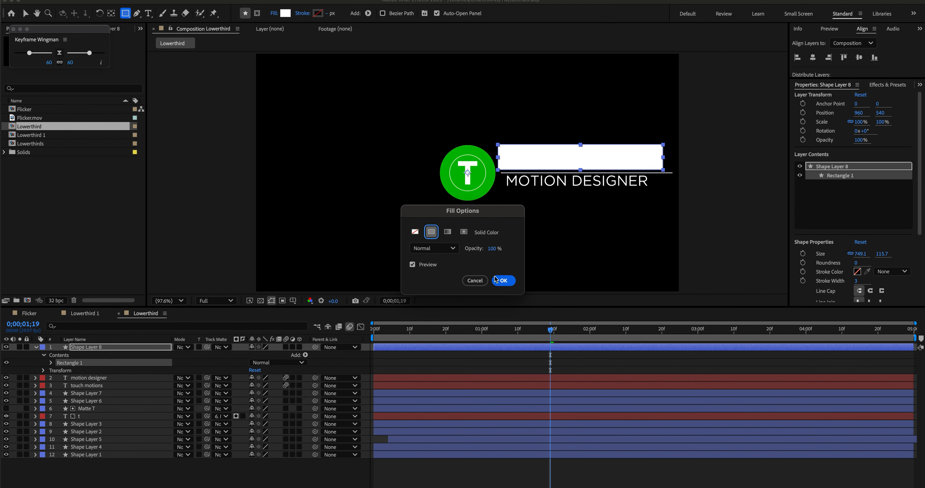
click(504, 281)
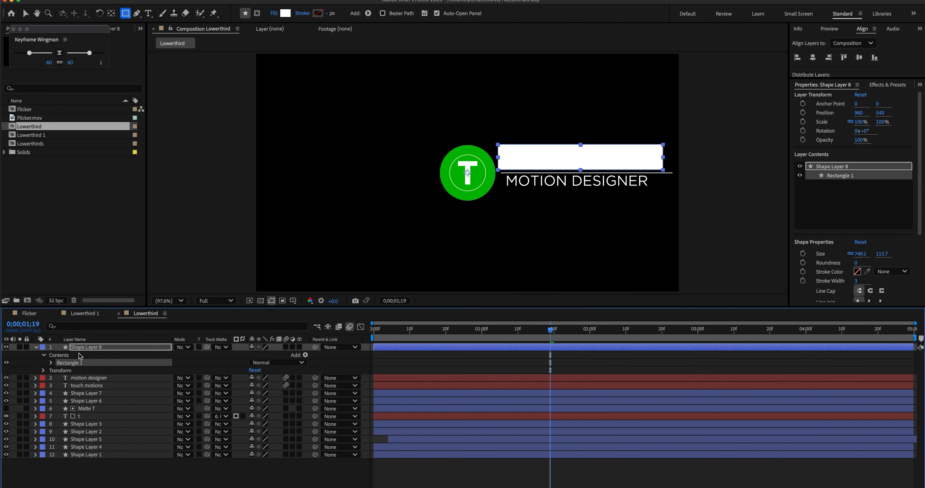
Step: Collapse the rectangle's shape layer and rename it Motion Matte
click(35, 348)
click(97, 348)
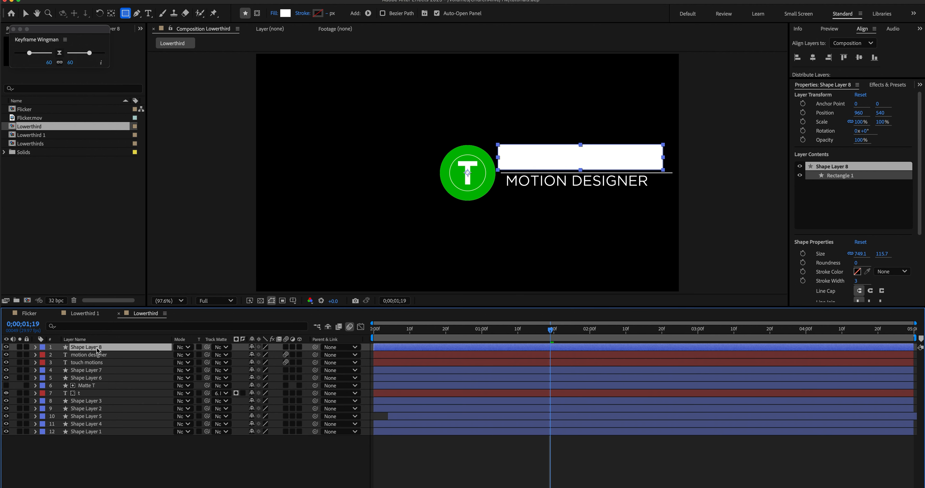
key(Return)
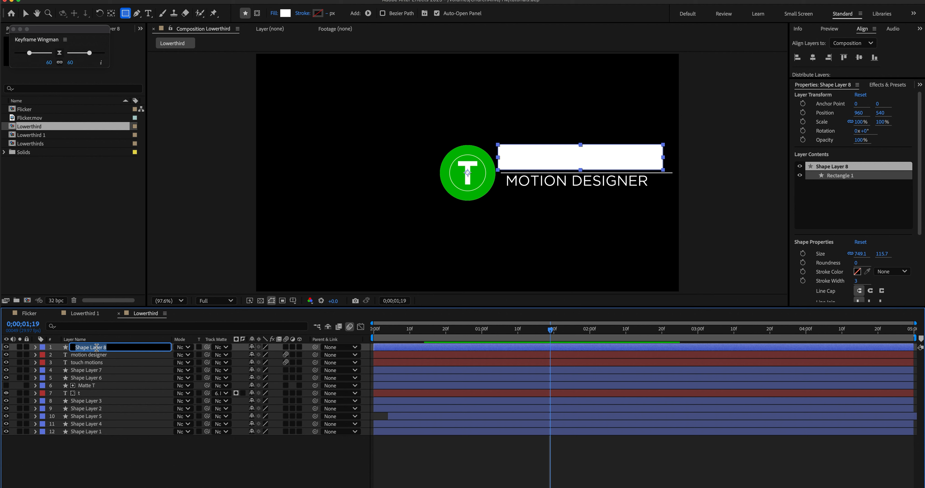
text(Motion Matte)
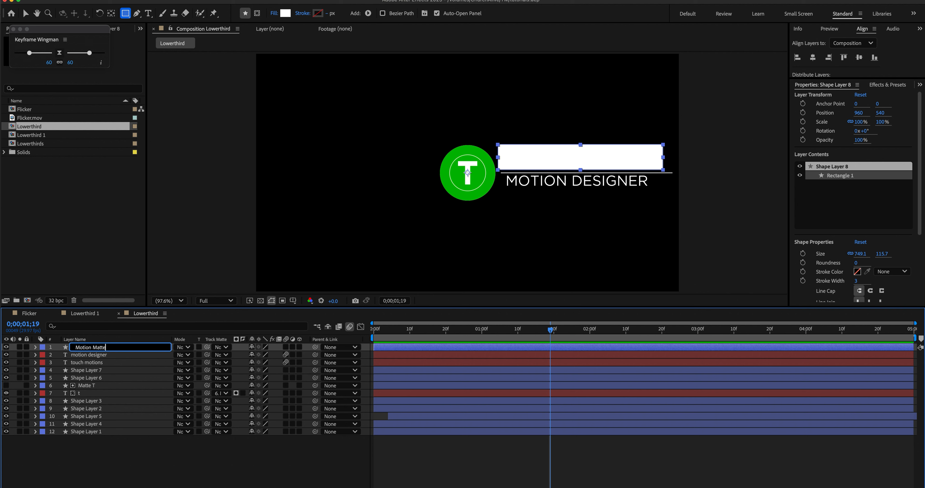
click(100, 475)
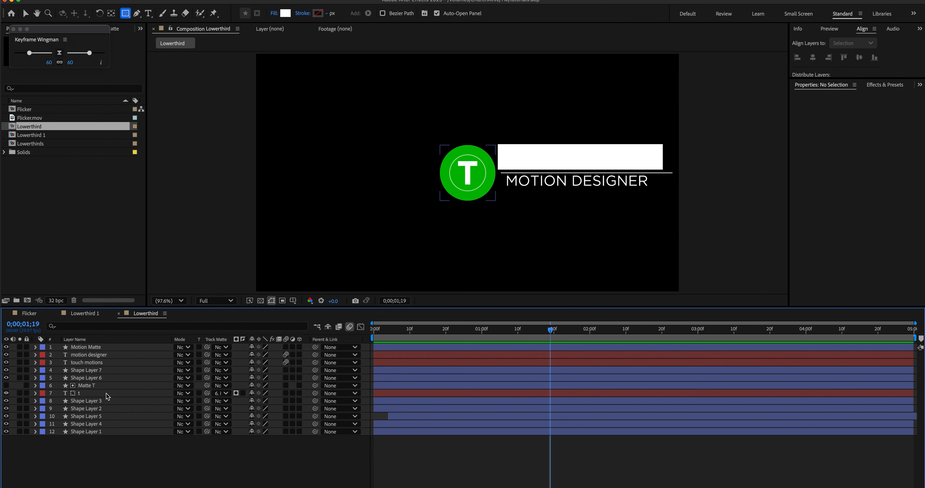
Step: Duplicate the Motion Matte layer and move the copy below the line to cover the lower text, at position about 970, 679
click(100, 348)
key(super+d)
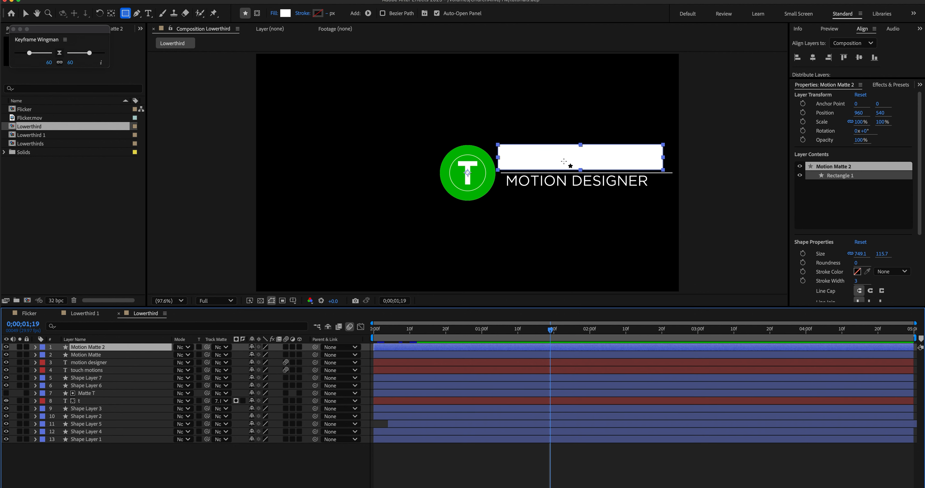
key(v)
drag(578, 159, 579, 187)
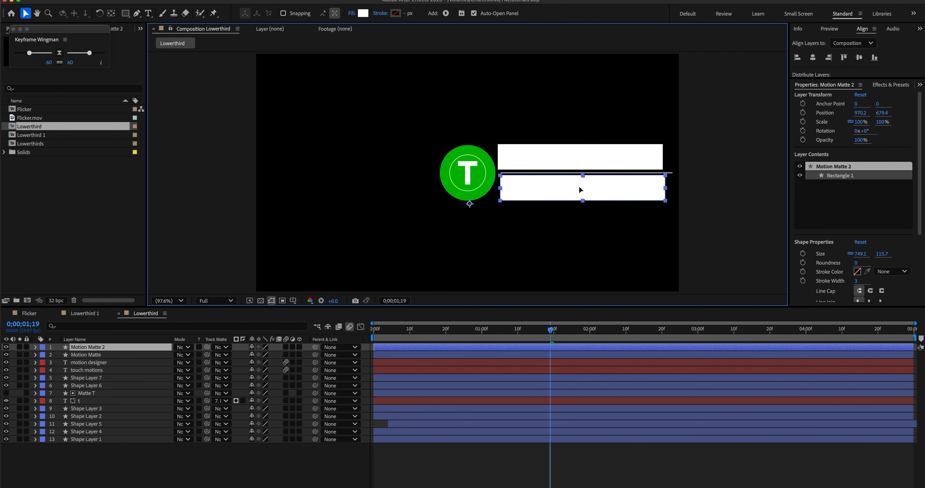
key(Return)
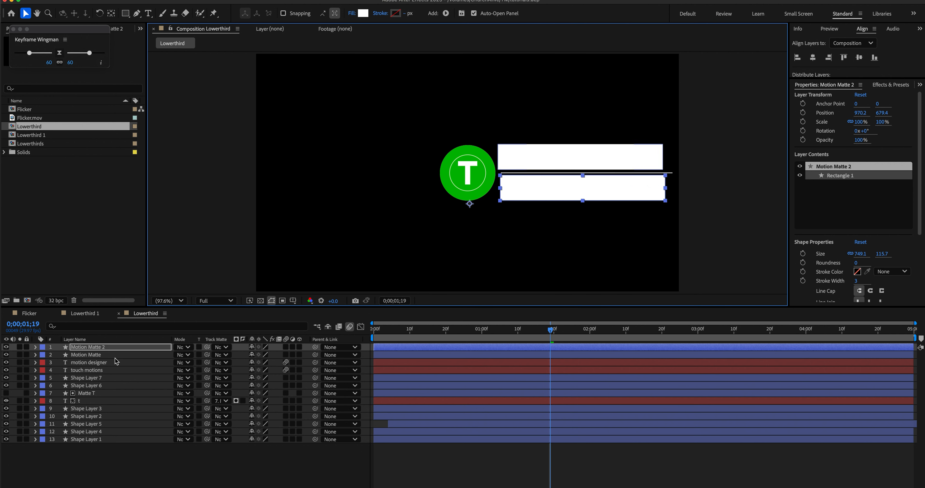
Step: Set Motion Matte as the track matte of the touch motions layer and Motion Matte 2 as that of motion designer
click(108, 356)
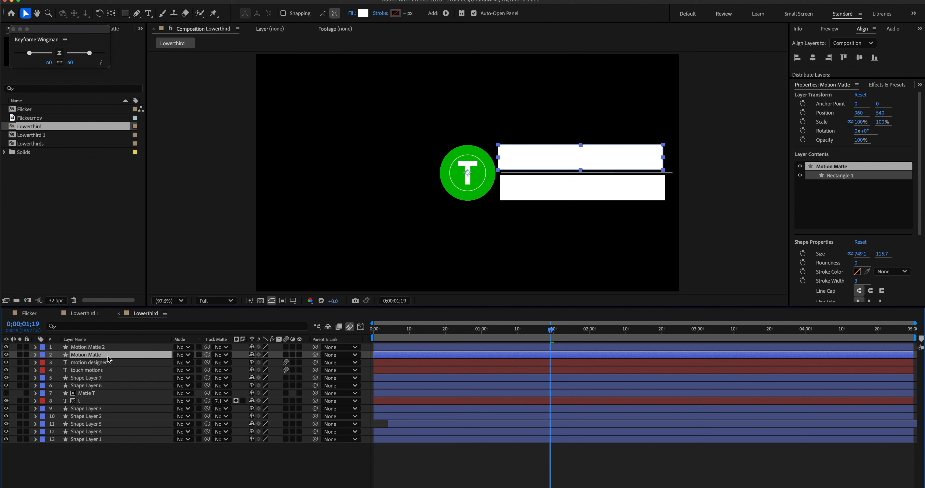
click(110, 370)
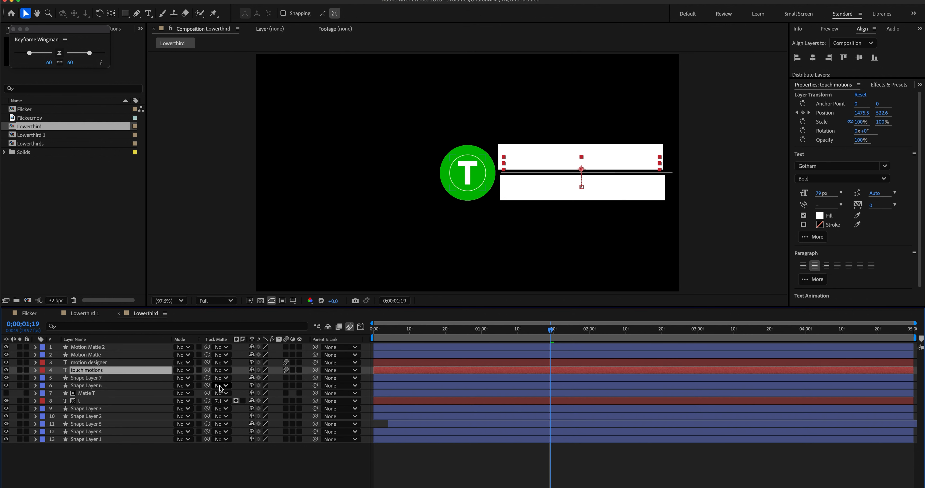
click(227, 372)
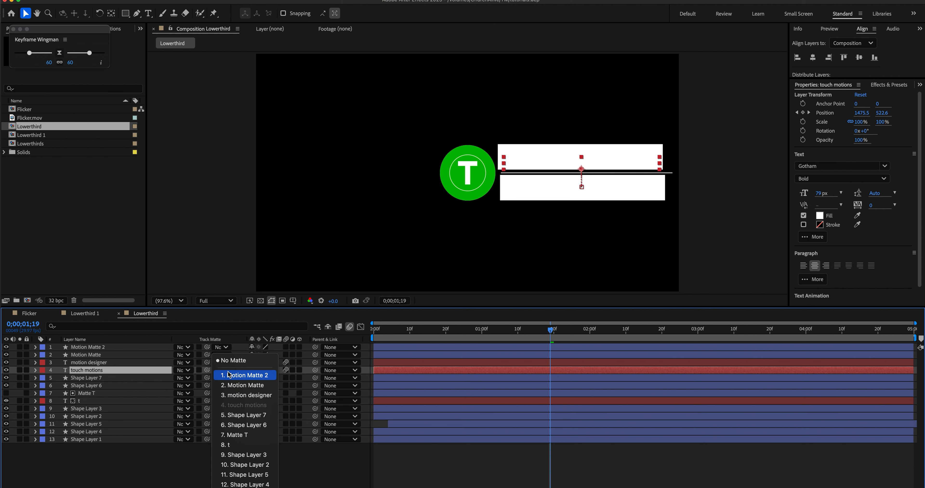
click(246, 386)
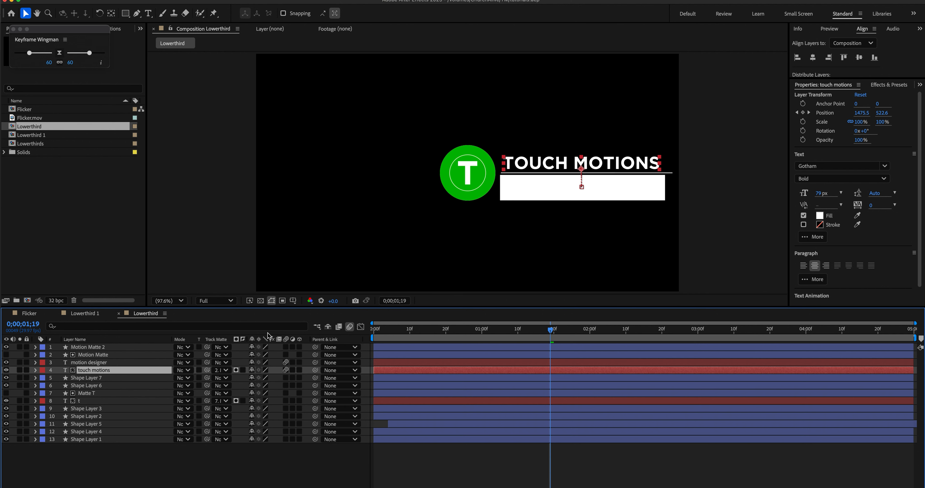
click(227, 363)
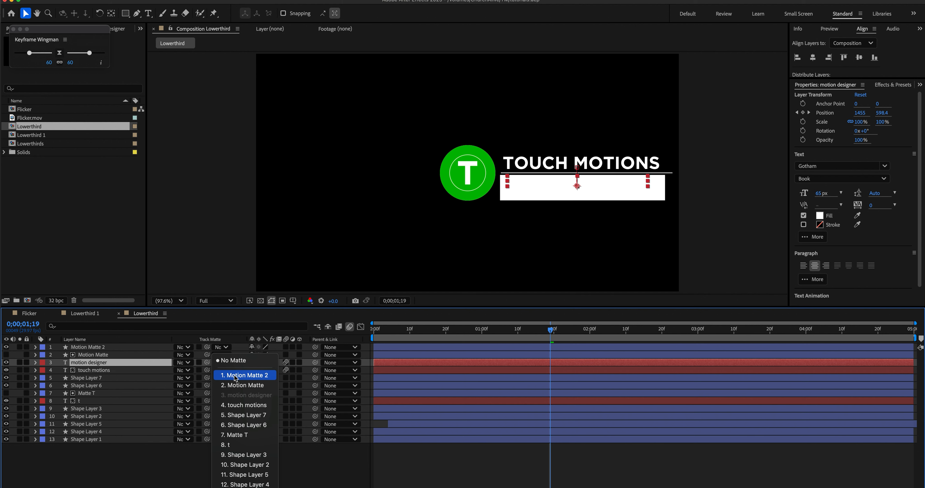
click(244, 375)
Step: Play the composition from the start to check the matted text reveal
key(Home)
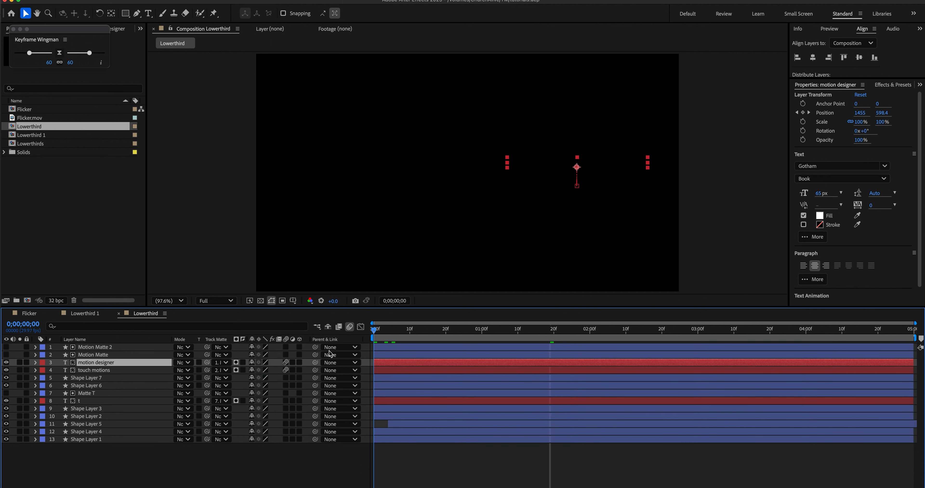
key(space)
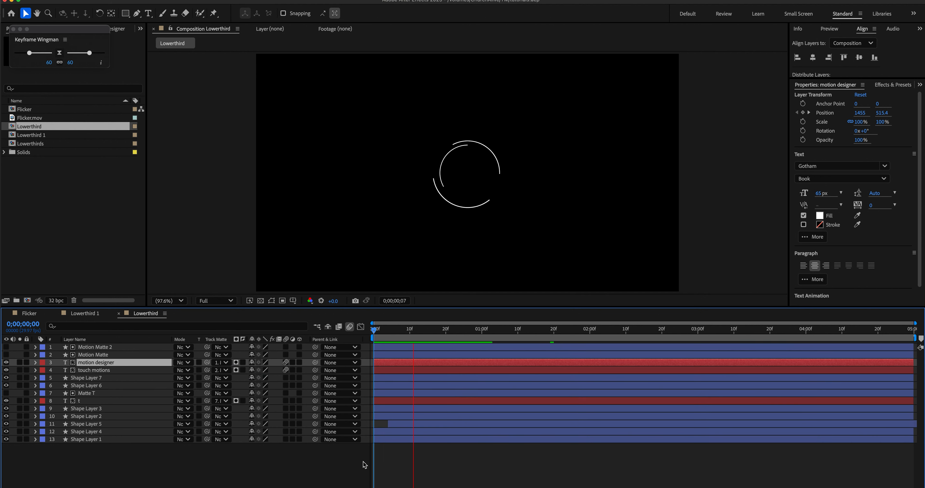
key(space)
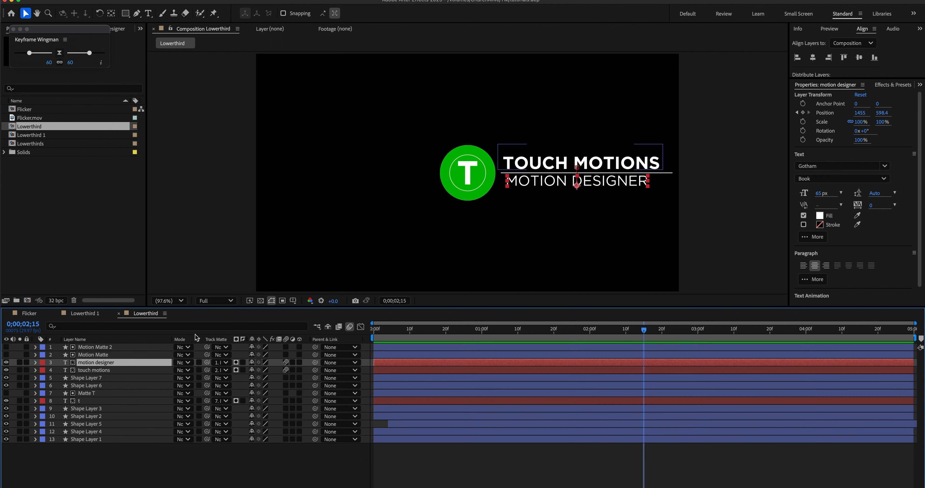
Step: Pre-compose all 13 layers into a new composition named Lowerthird, moving all attributes into it
click(120, 439)
shift+click(112, 349)
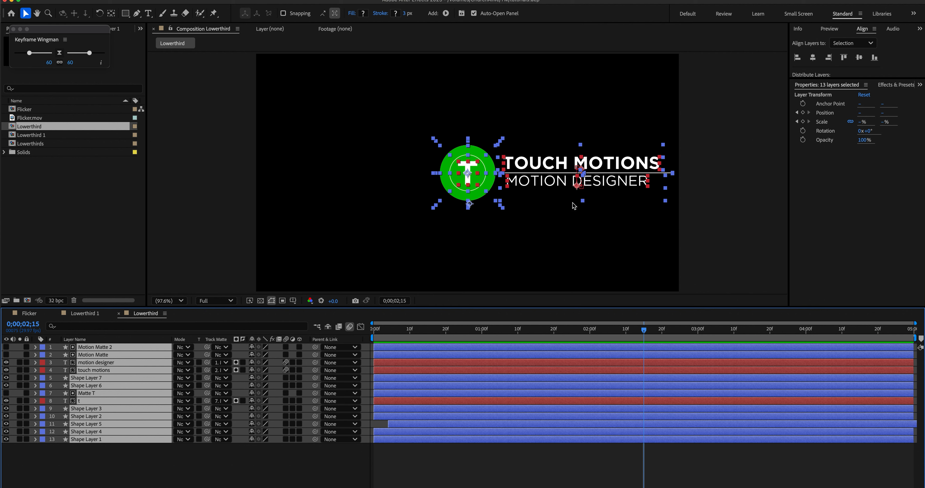
drag(467, 178, 383, 233)
key(ctrl+z)
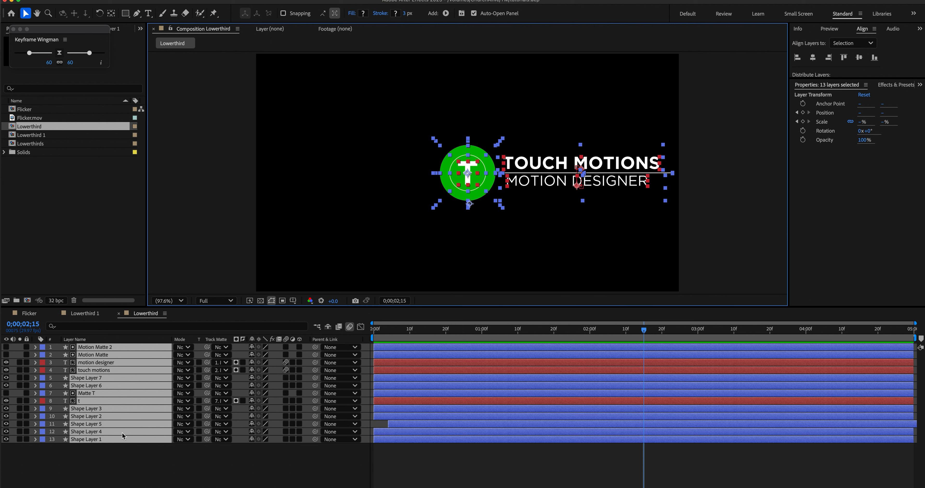
right_click(118, 441)
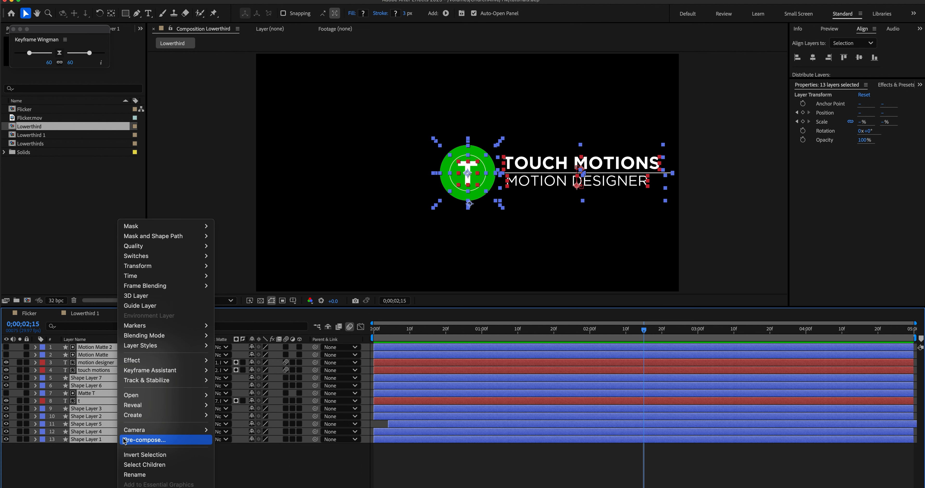
click(133, 440)
text(Lowerthird)
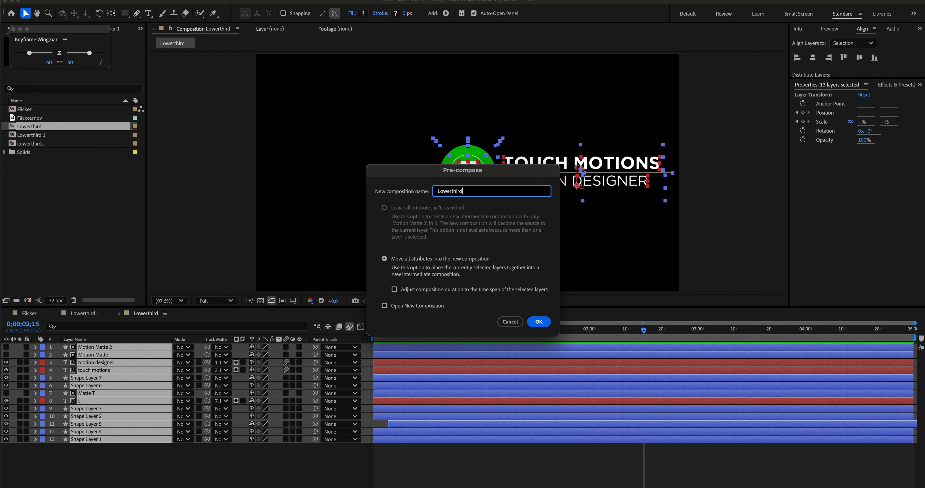
click(539, 322)
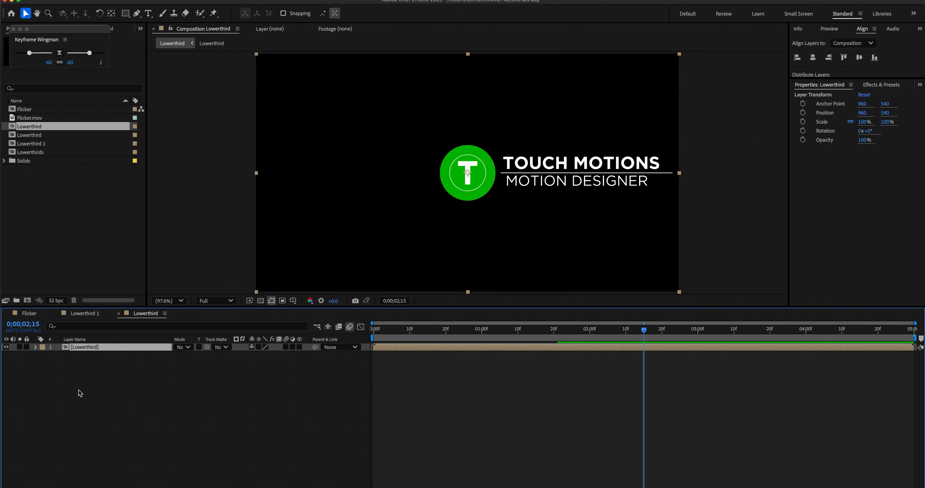
Step: Move the Lowerthird precomp to the lower-left area of the frame, at position about 304, 884, and preview the animation from the start
drag(455, 194, 310, 271)
click(279, 372)
key(Home)
key(space)
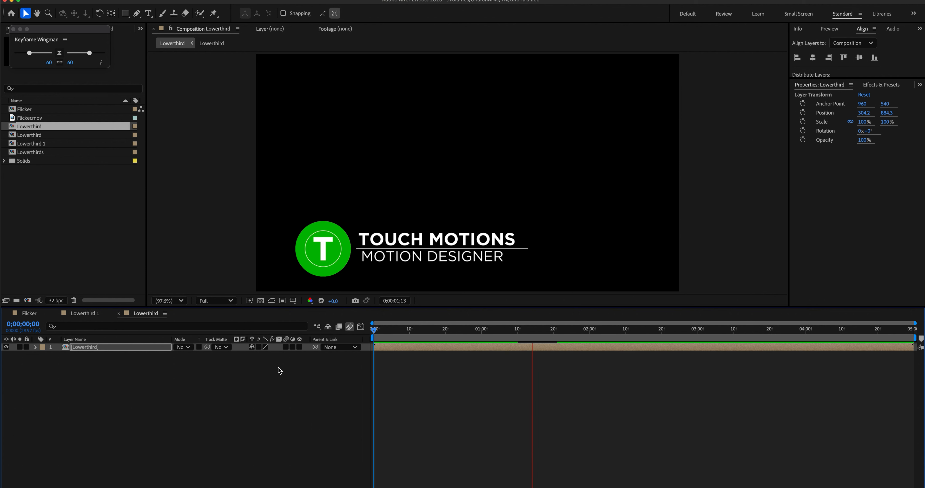
click(376, 330)
key(space)
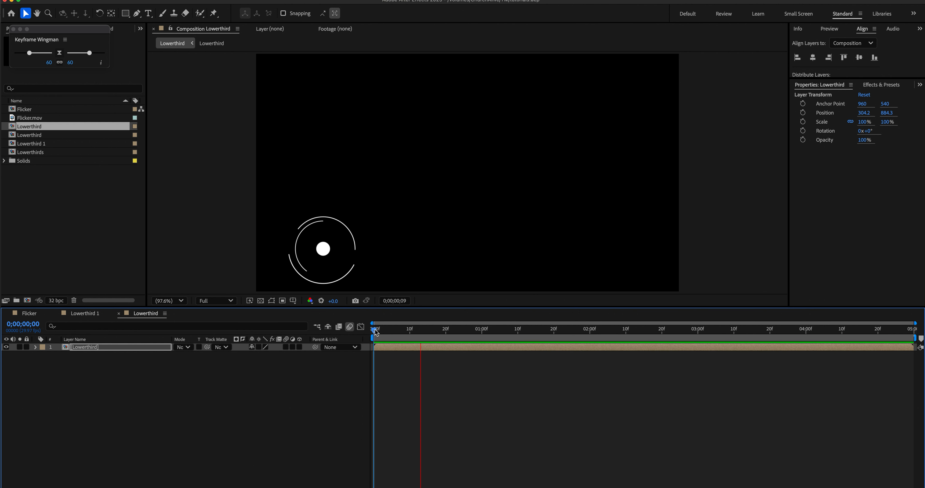
key(space)
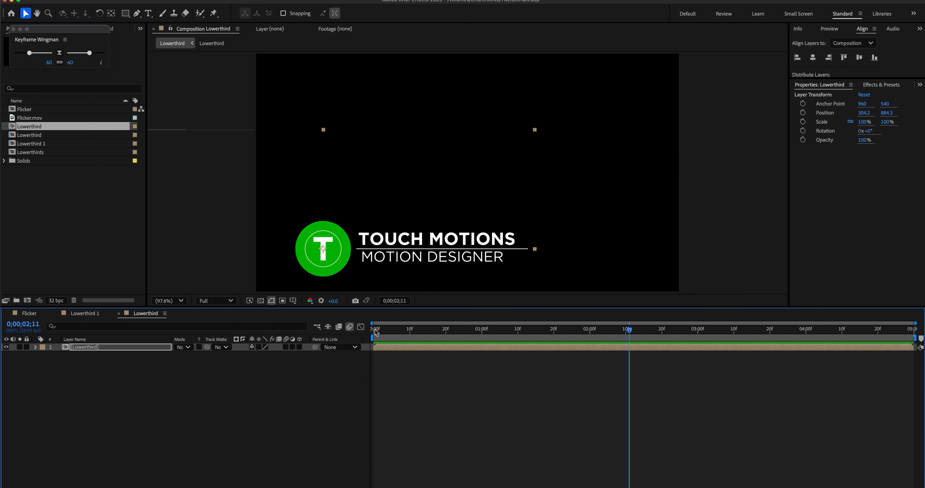